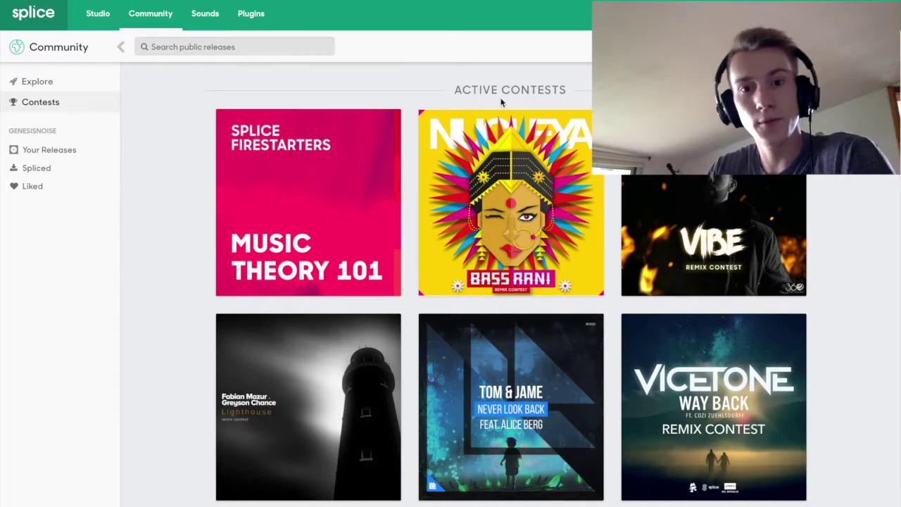
- Highlight the Active Contests heading above the remix contests on the Splice Contests page
click(458, 88)
drag(458, 88, 569, 88)
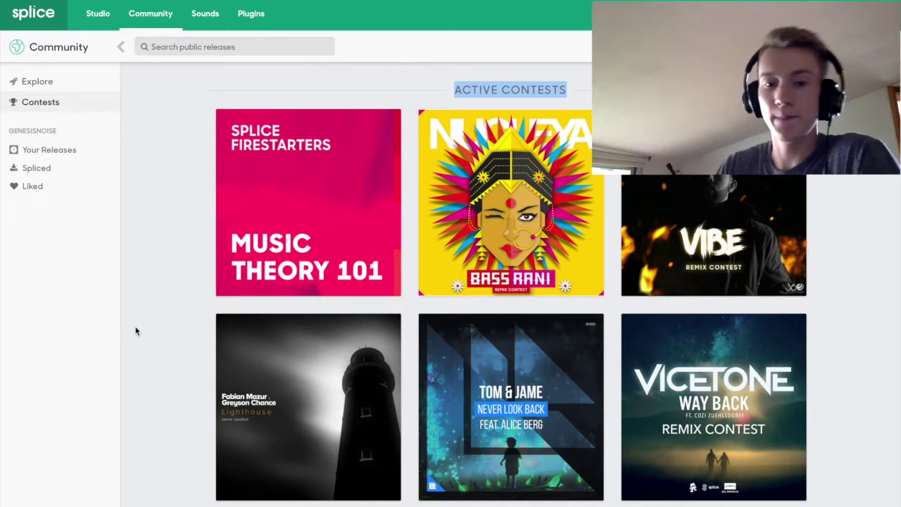
mouse_move(690, 338)
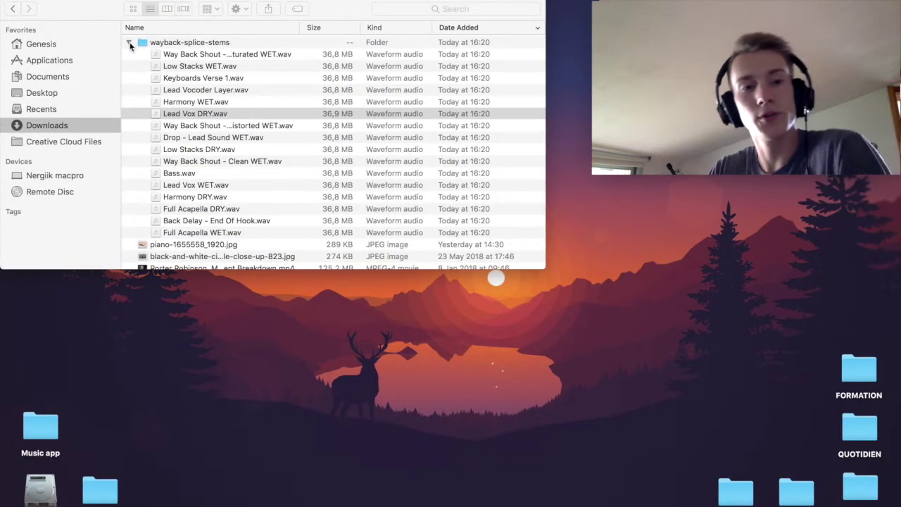
- In Finder, look through the stems in the wayback-splice-stems folder and select Lead Vox DRY.wav
click(129, 45)
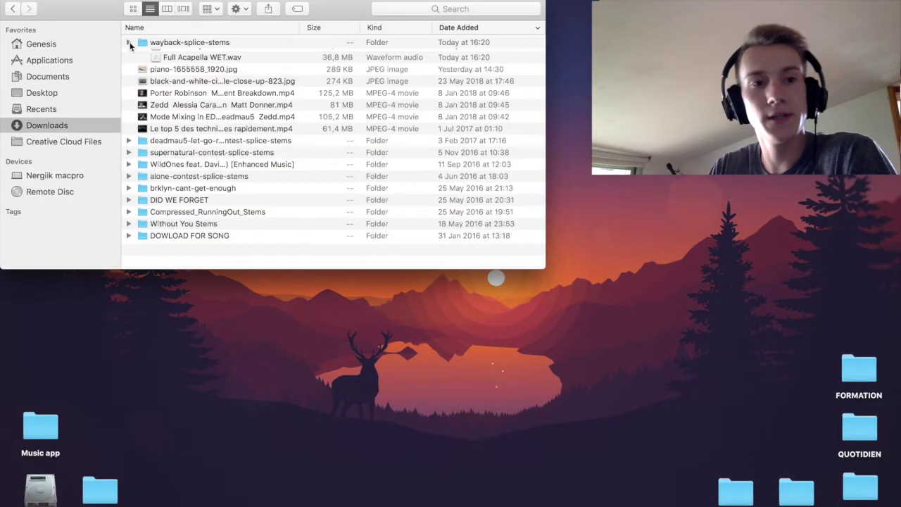
click(129, 43)
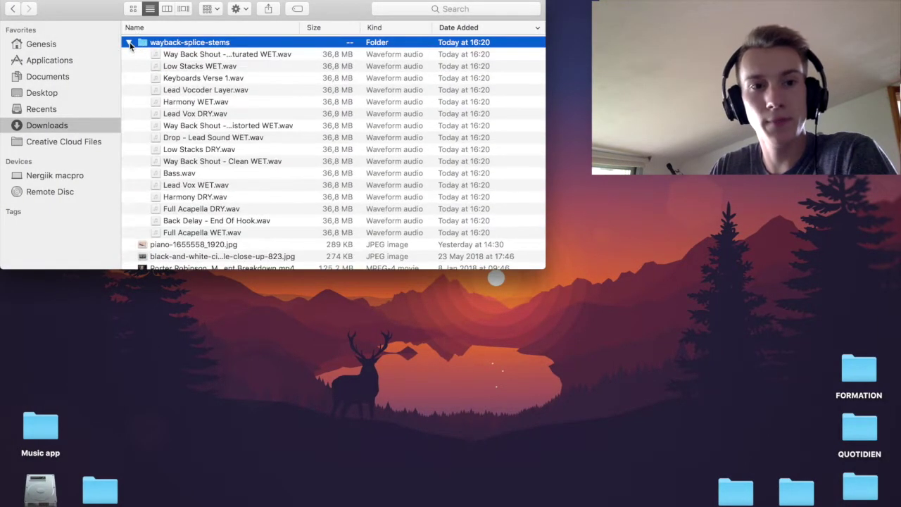
click(199, 91)
click(194, 79)
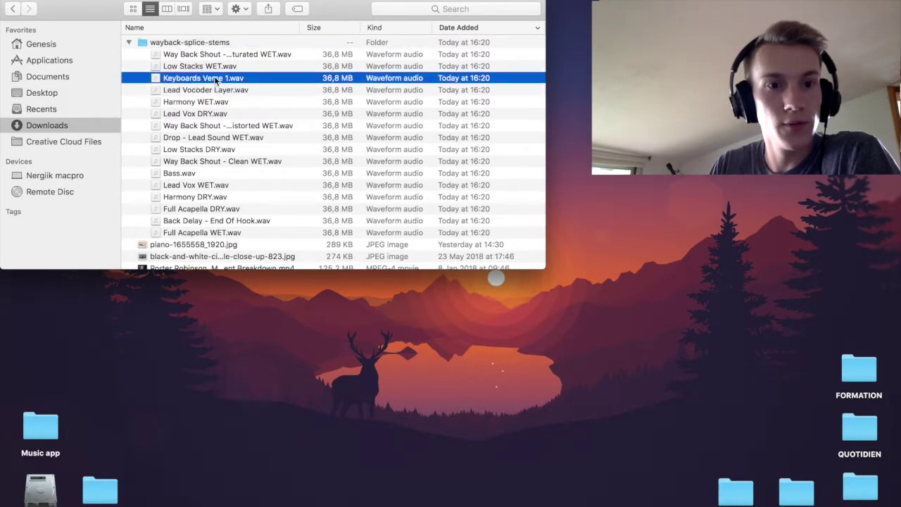
click(184, 162)
click(186, 185)
click(184, 174)
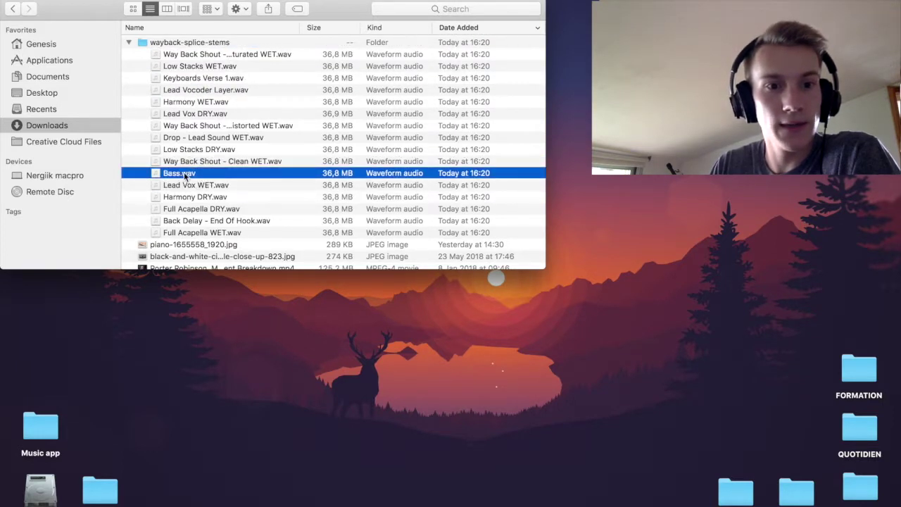
click(182, 185)
click(181, 197)
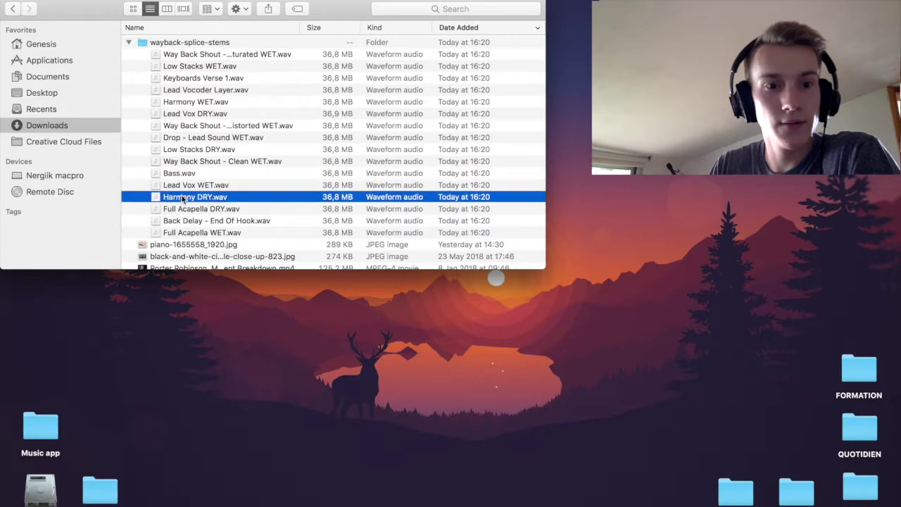
click(186, 221)
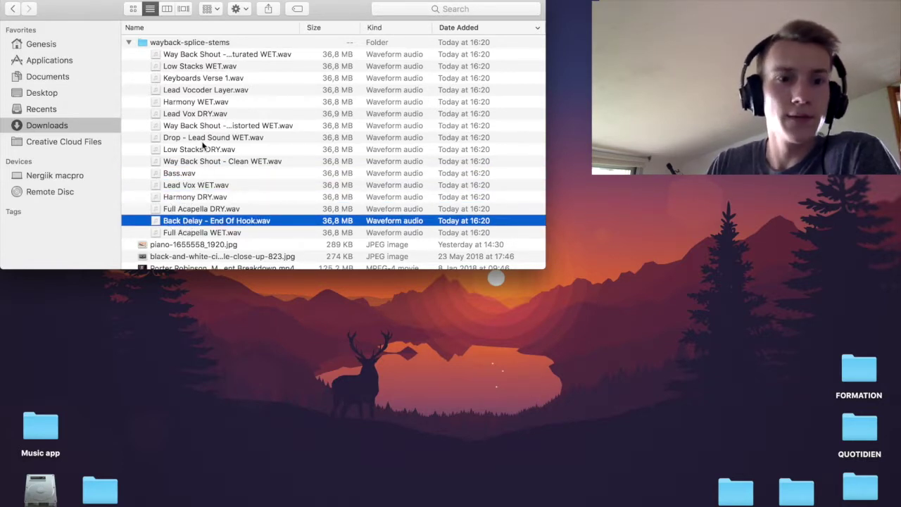
click(180, 113)
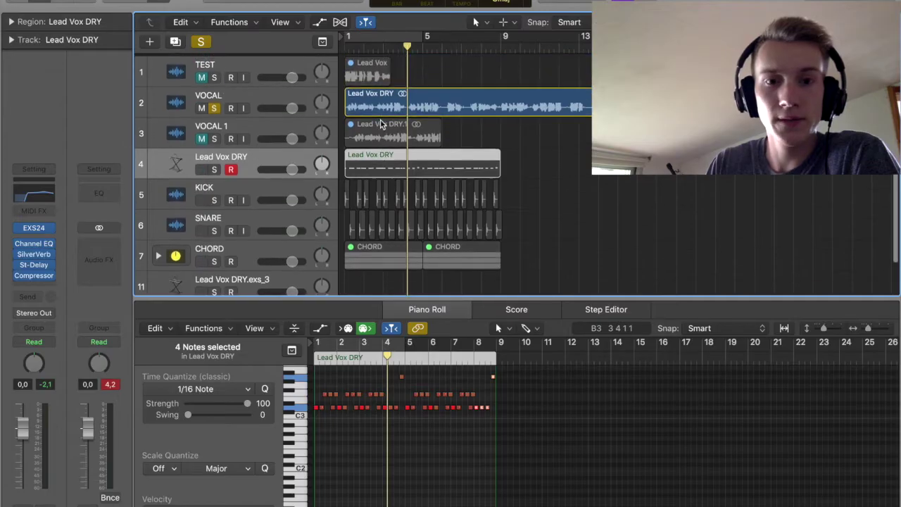
- In Logic Pro X, play the soloed VOCAL track from the project start and turn off its solo
scroll(381, 124, down, 1)
key(Return)
key(space)
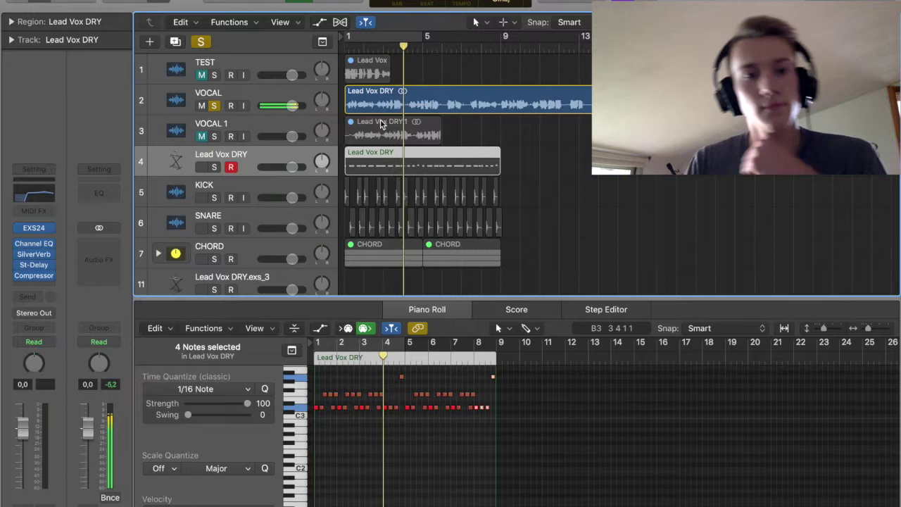
click(215, 106)
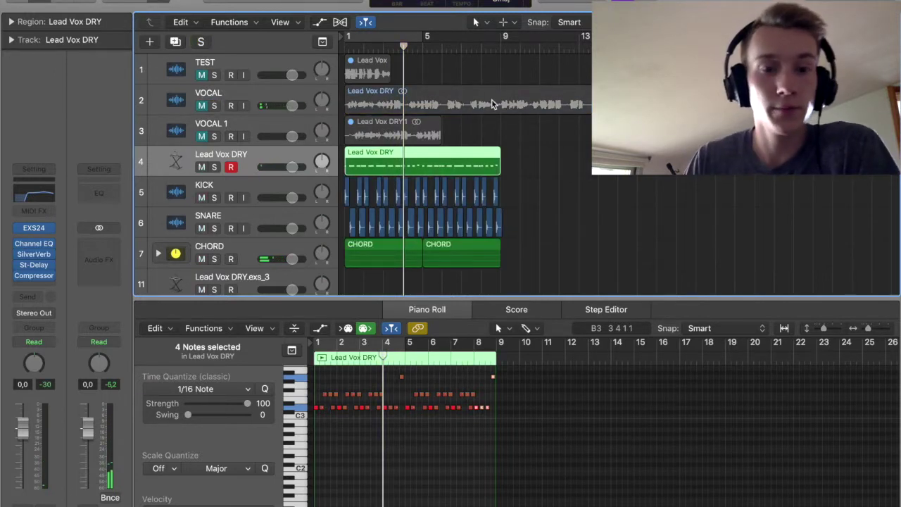
- Open the Advanced Tools preferences of Logic Pro X
click(70, 2)
mouse_move(80, 16)
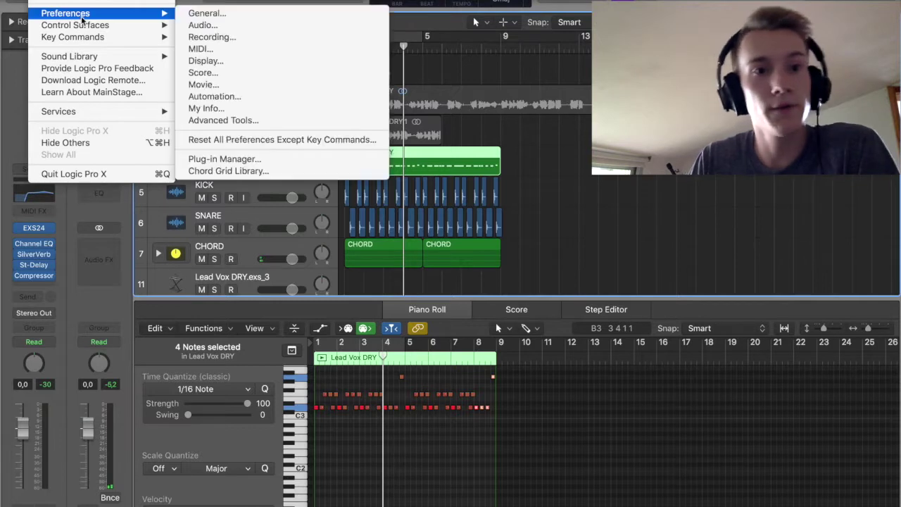
click(223, 120)
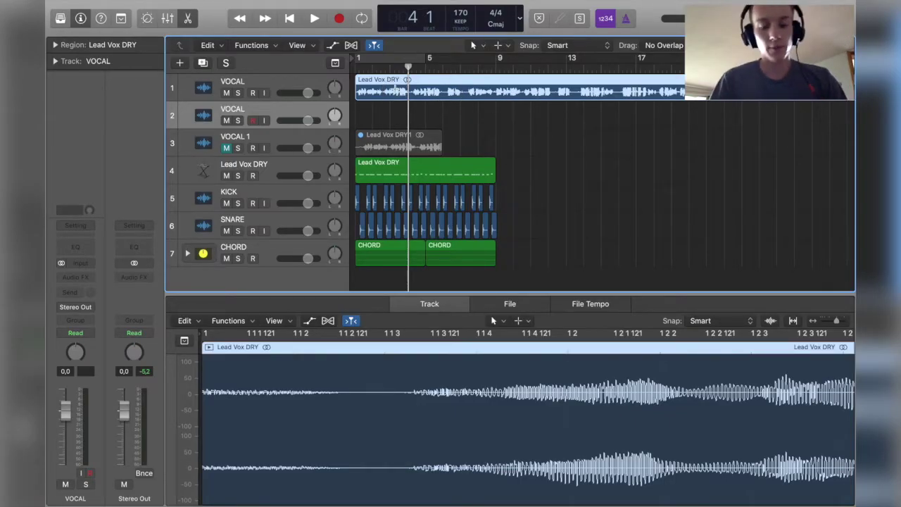
- Copy the Lead Vox DRY region to the start of the empty second VOCAL track and mute the original VOCAL track
key(Return)
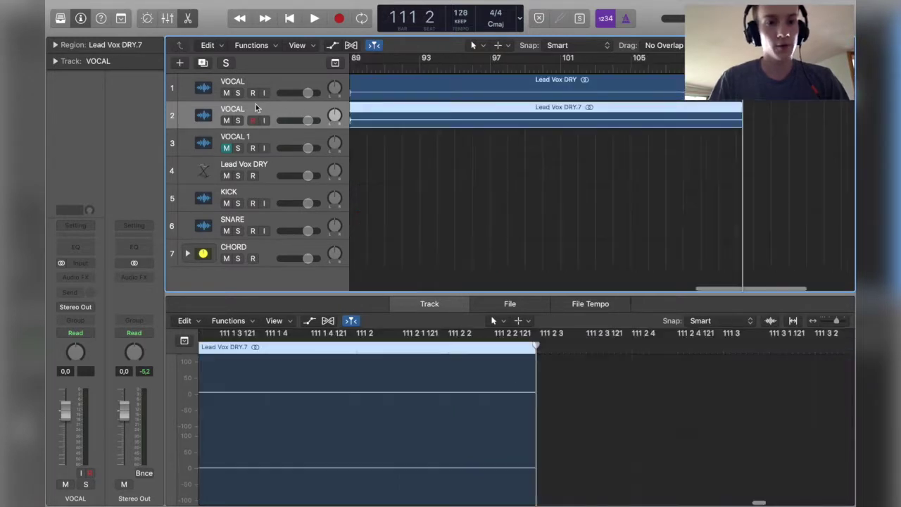
click(226, 93)
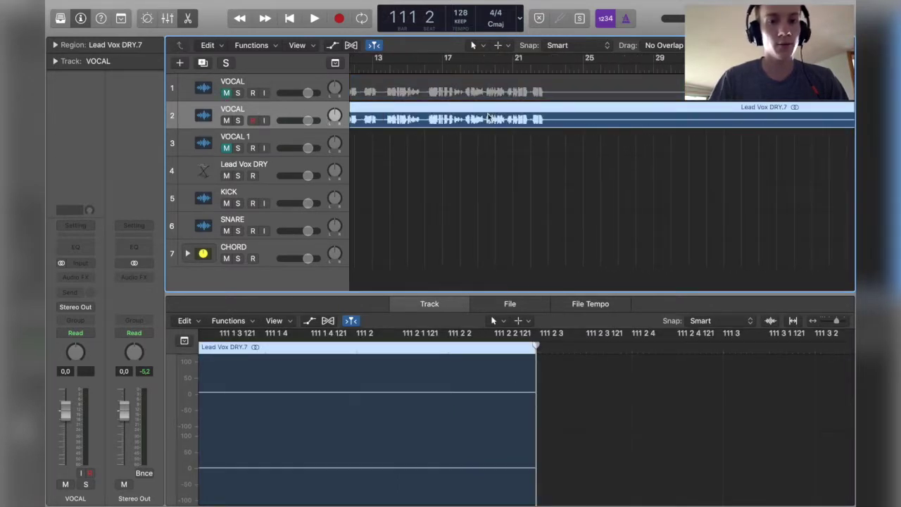
- Trim the end of the copied vocal region on the second VOCAL track to about bar 4, beat 2
key(z)
drag(757, 119, 369, 118)
key(z)
scroll(368, 135, up, 5)
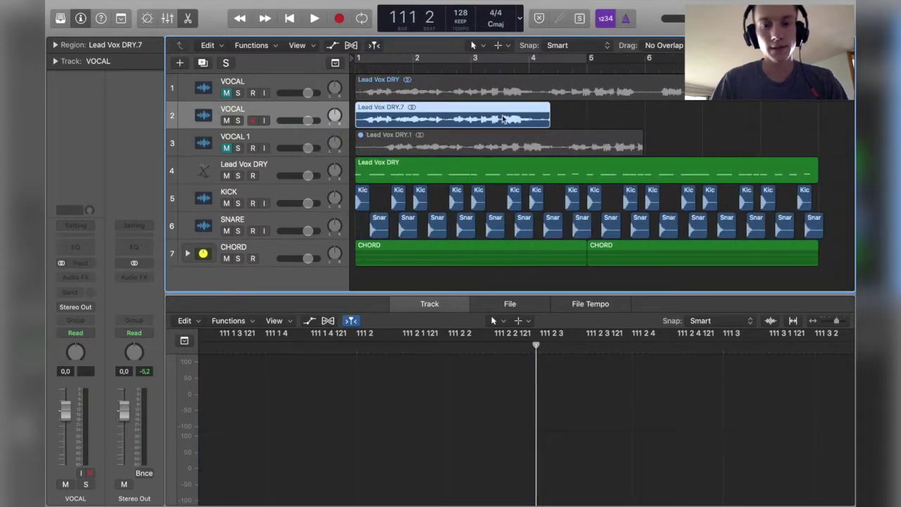
scroll(544, 116, down, 5)
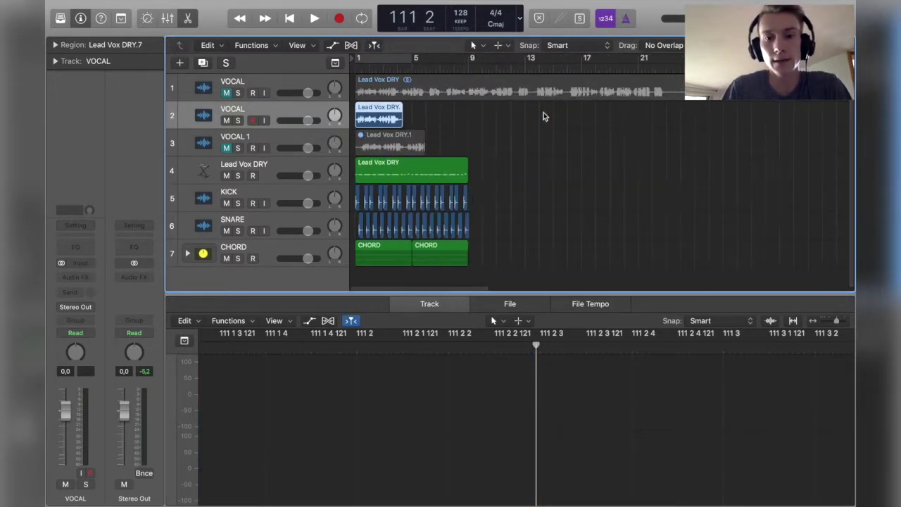
scroll(423, 106, up, 3)
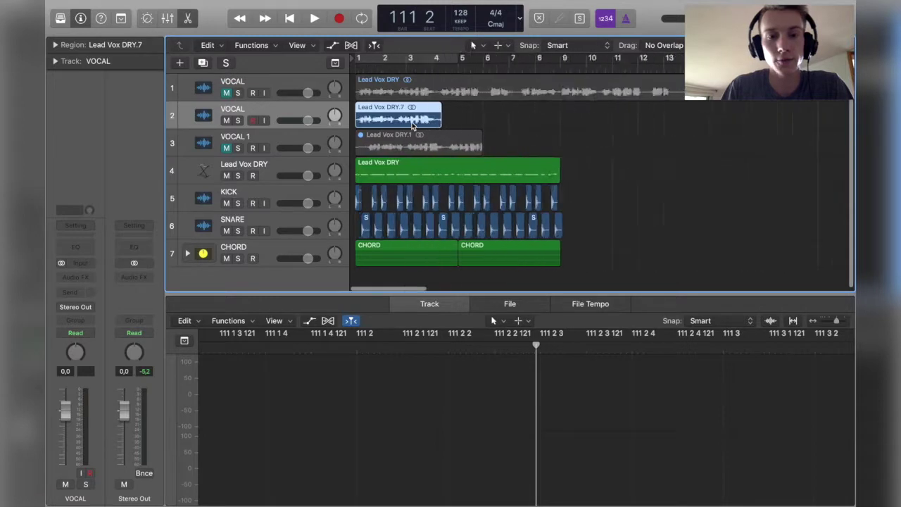
- Switch the transport display to Beats & Time and return the playhead to the project start
click(520, 18)
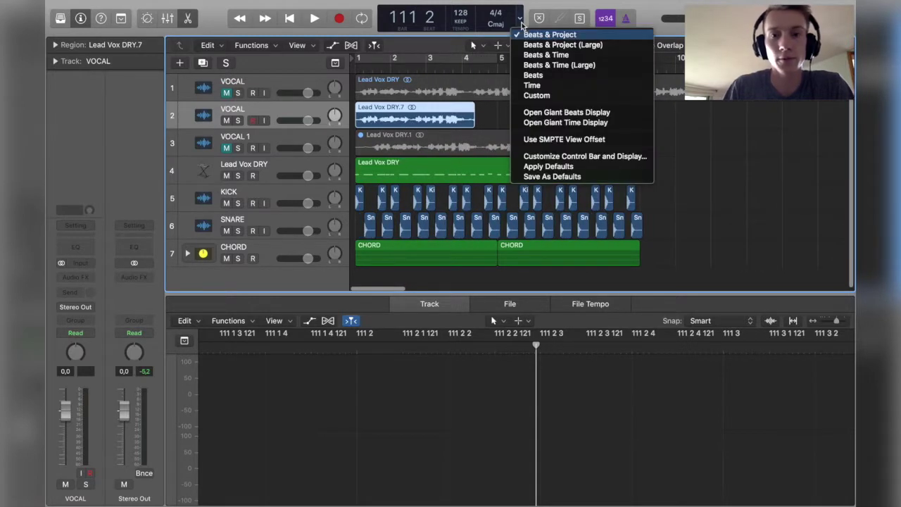
click(547, 56)
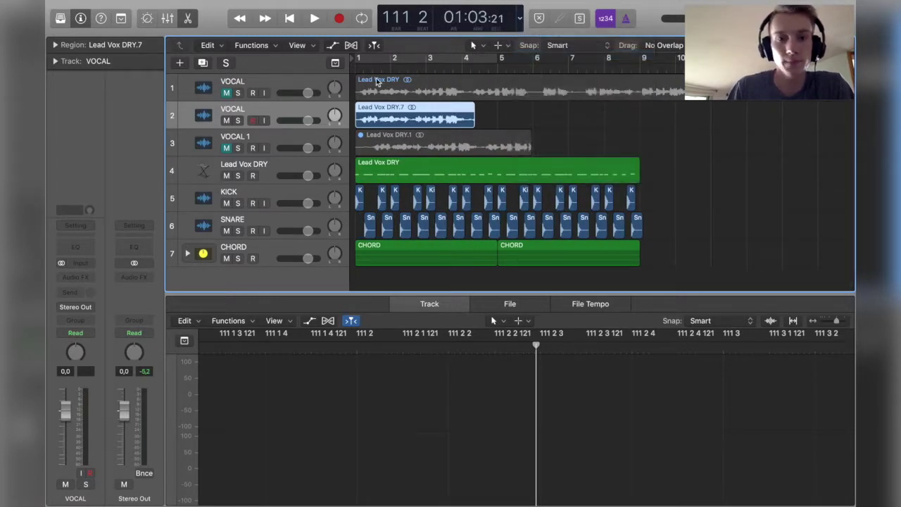
key(Return)
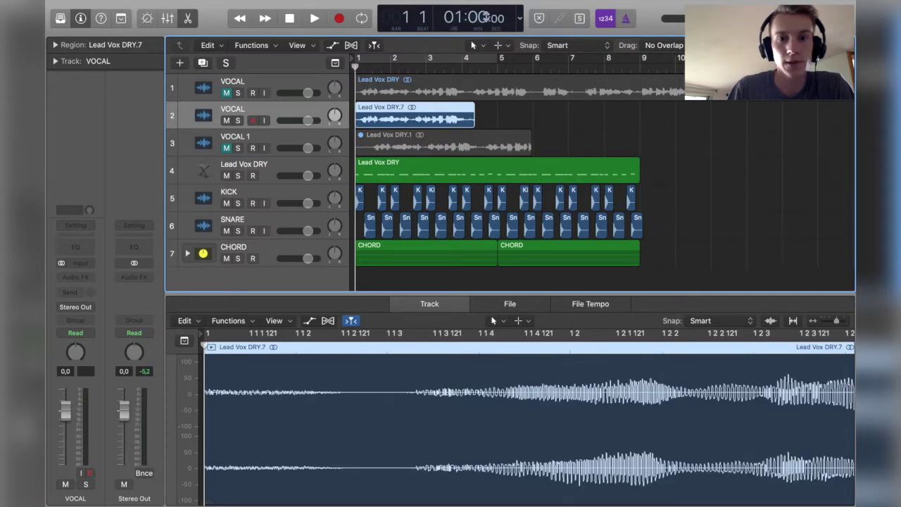
- Measure the durations of the trimmed vocal region and the VOCAL 1 region with the playhead, and return it to the start
drag(356, 64, 479, 79)
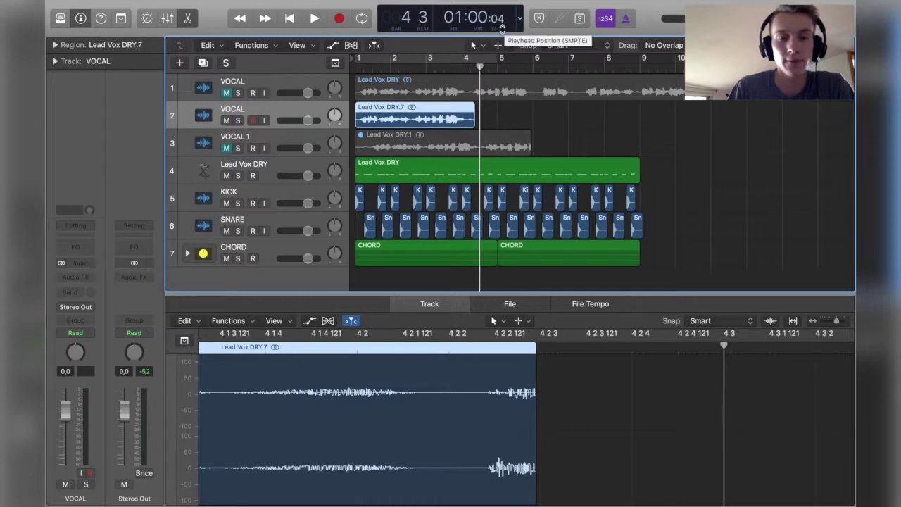
drag(479, 67, 533, 66)
click(511, 147)
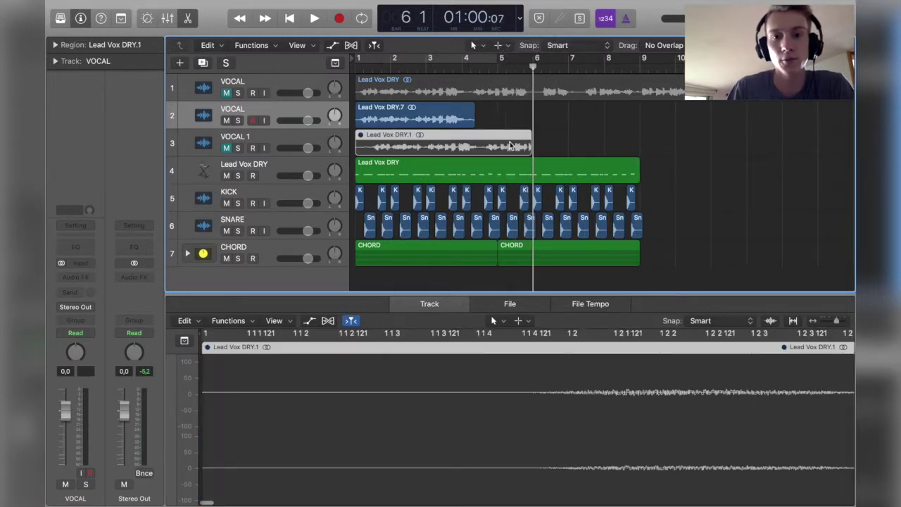
drag(438, 66, 347, 68)
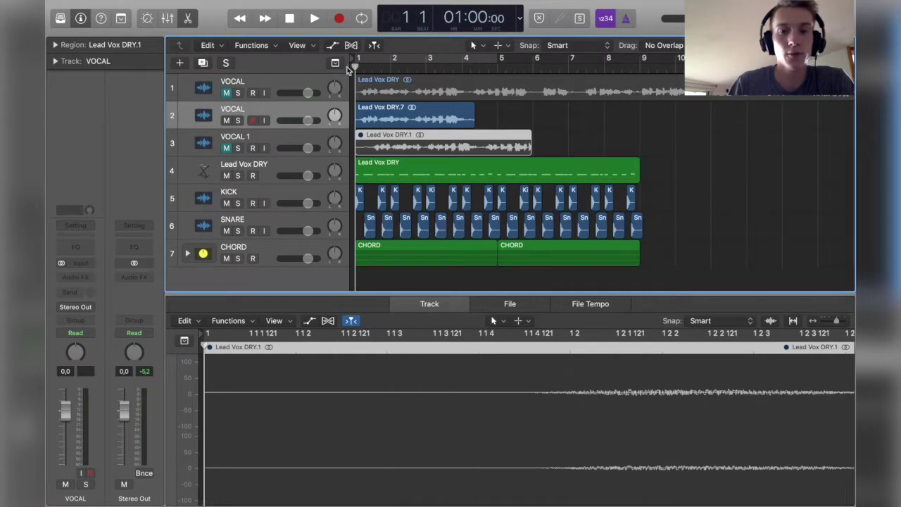
- Convert the trimmed vocal region to a new sampler track named Lead Vox DRY, with zones from transient markers and trigger notes C2 to C5
click(375, 118)
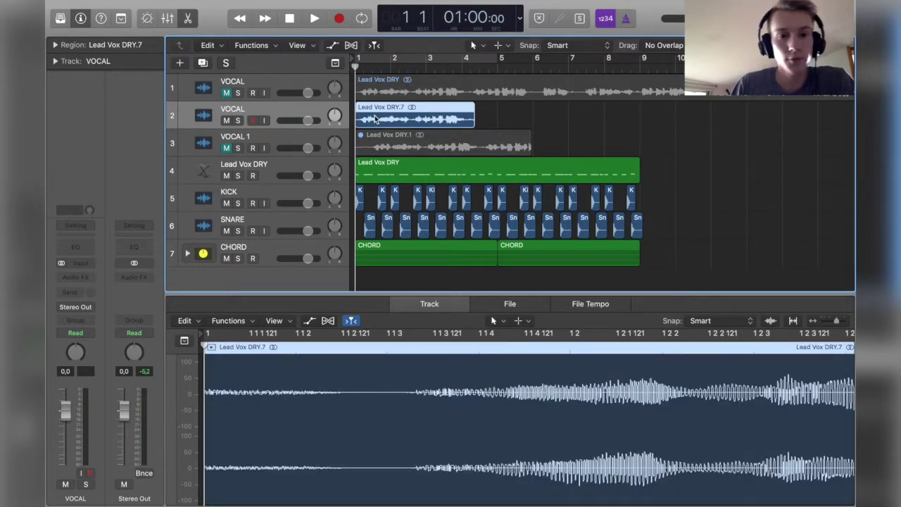
right_click(375, 119)
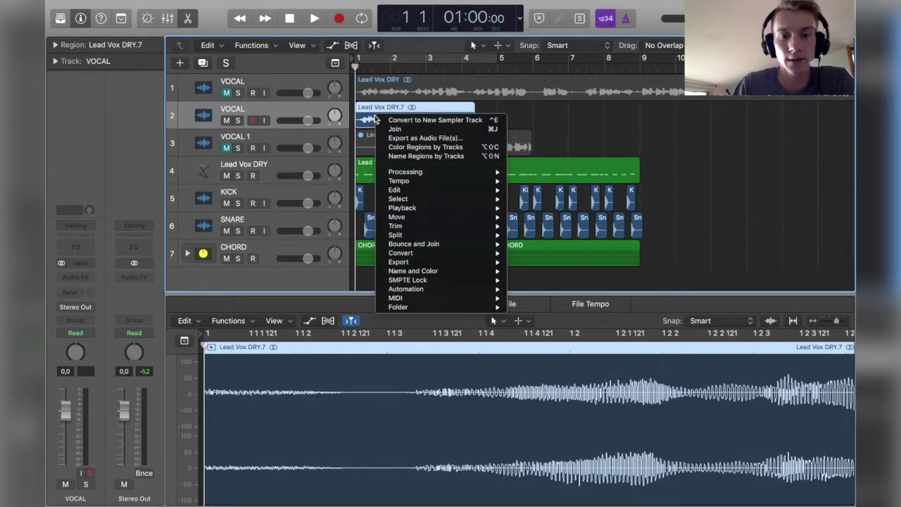
right_click(441, 119)
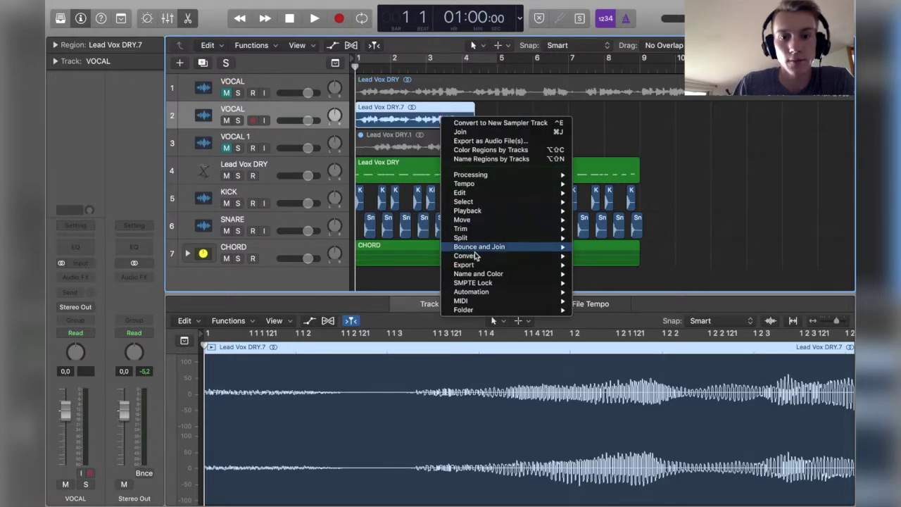
mouse_move(473, 259)
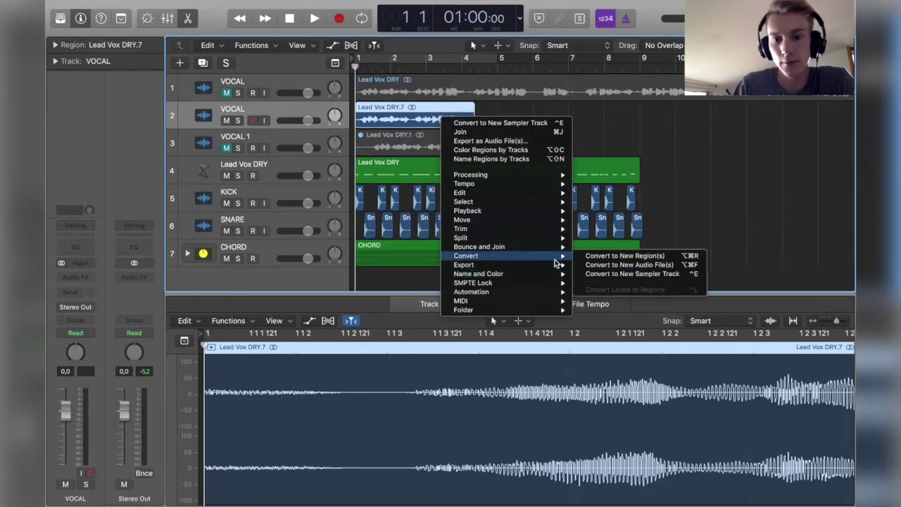
click(613, 276)
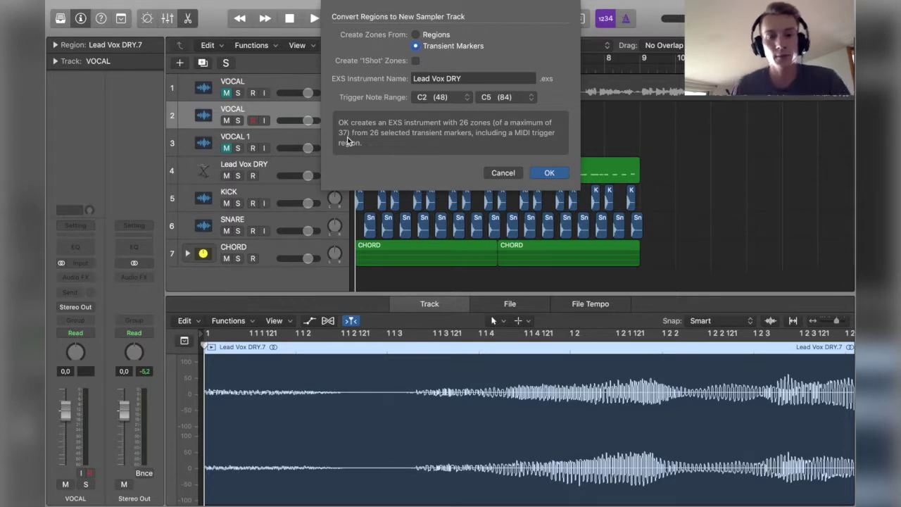
click(554, 173)
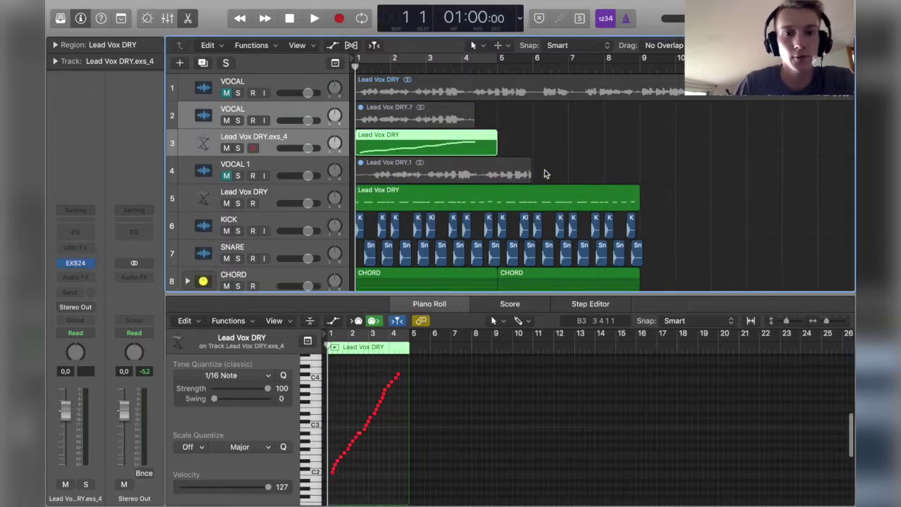
- Rename the trimmed vocal region's track as TEST and move it to the top of the track list
click(251, 121)
double_click(239, 108)
text(TE)
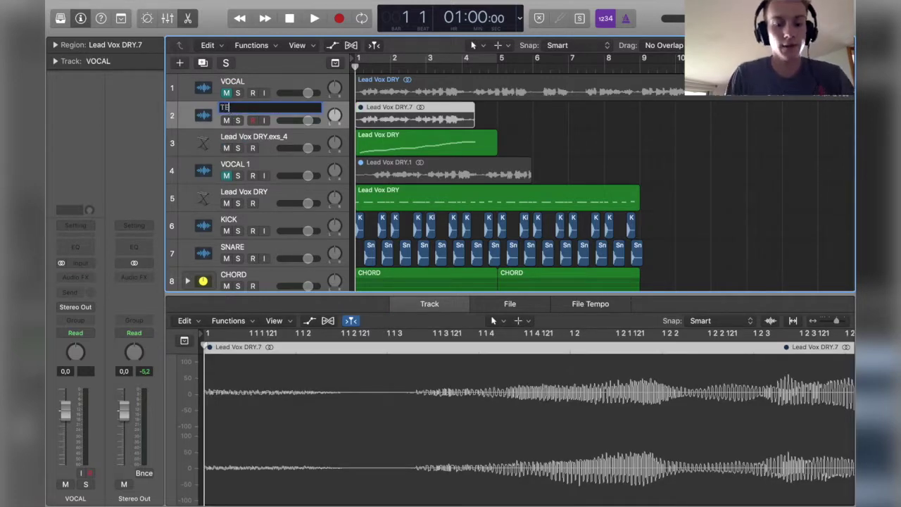
text(ST)
key(Return)
drag(238, 126, 315, 83)
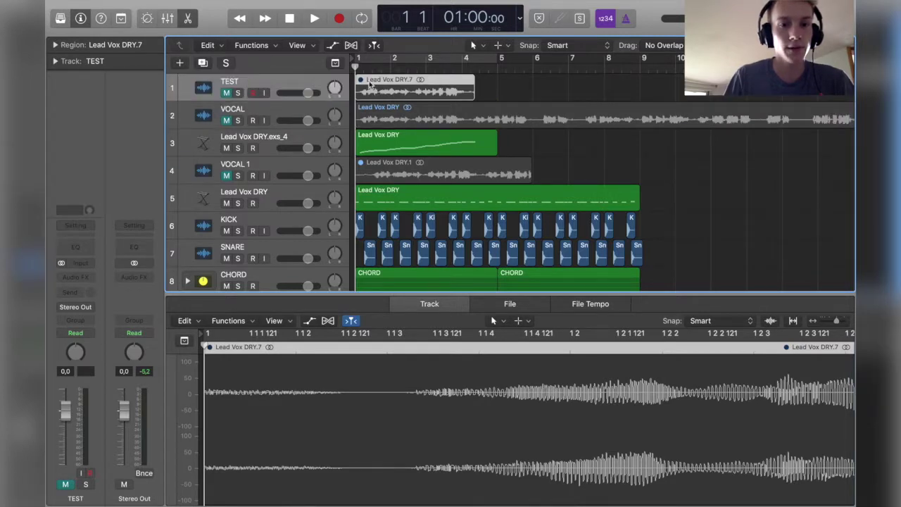
- Examine the trigger notes of the new Lead Vox DRY sampler track and reselect the TEST track for comparison
click(252, 142)
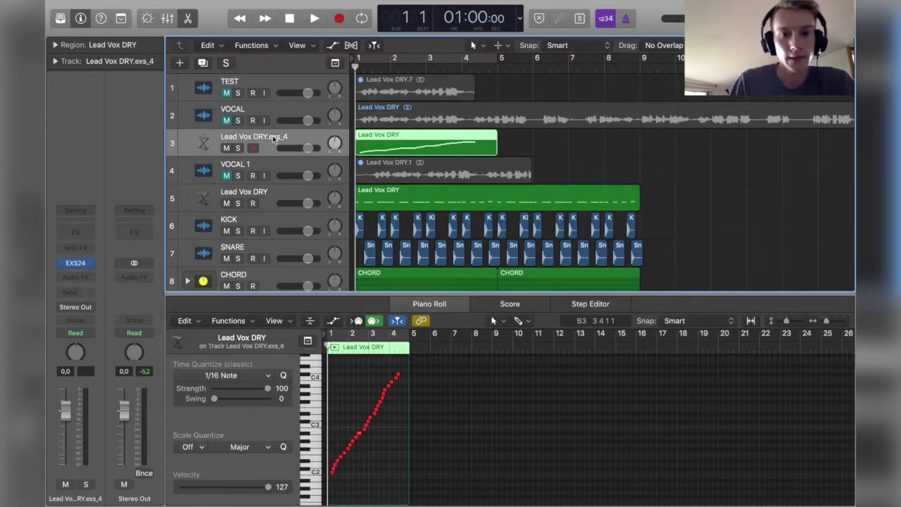
scroll(398, 403, up, 8)
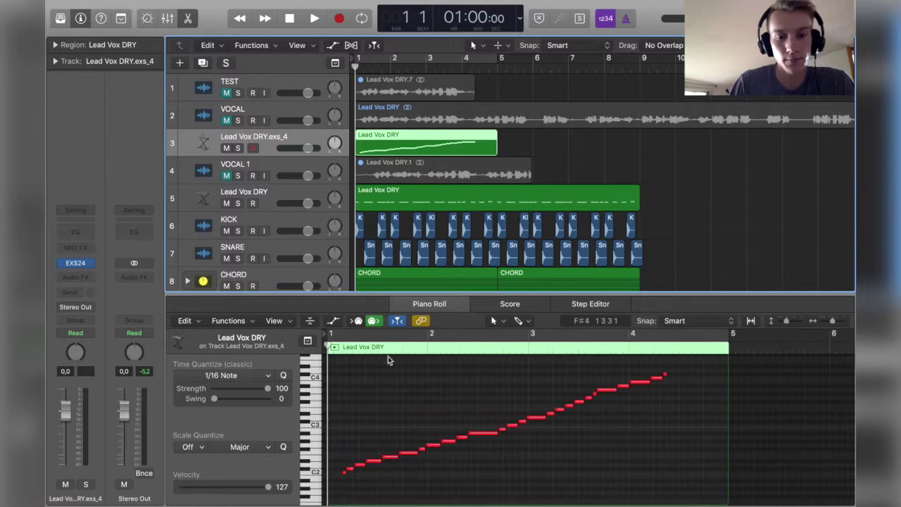
click(223, 88)
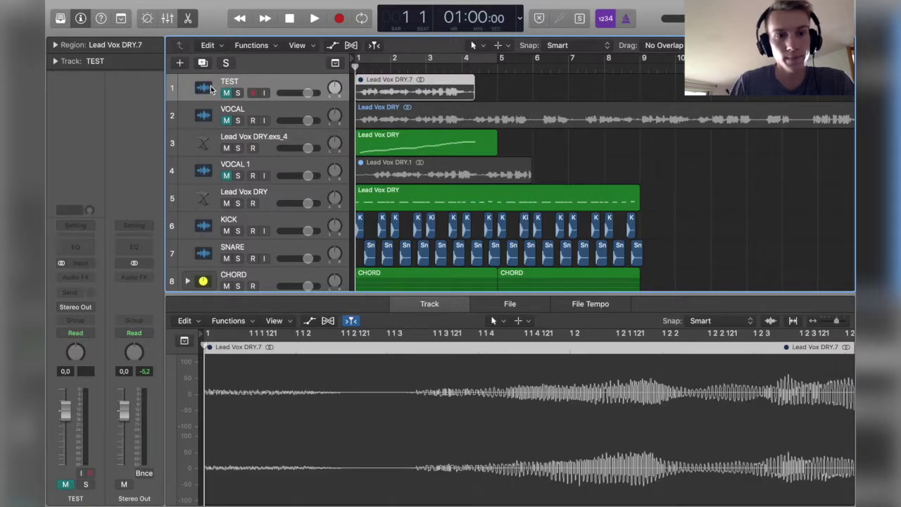
- Solo the Lead Vox DRY.exs_4 sampler track and play its ascending trigger notes through the opening bars
click(277, 143)
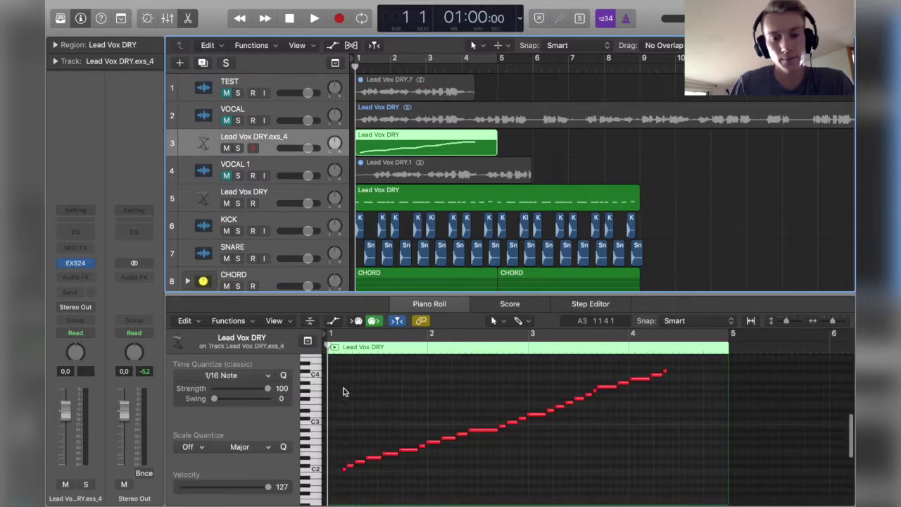
drag(419, 292, 418, 282)
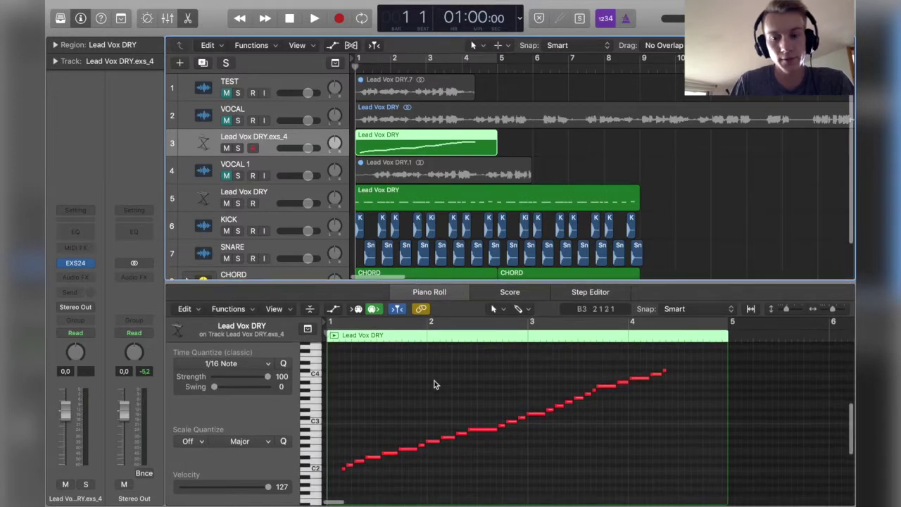
key(space)
key(s)
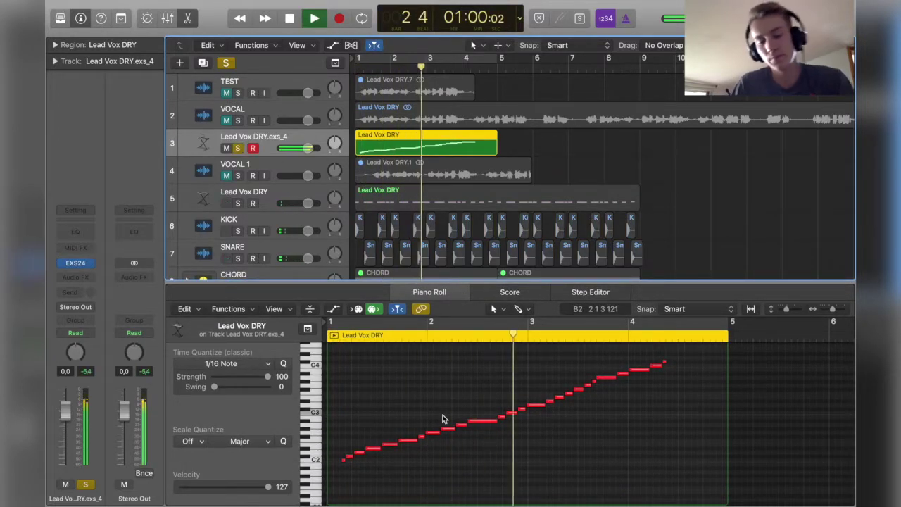
key(space)
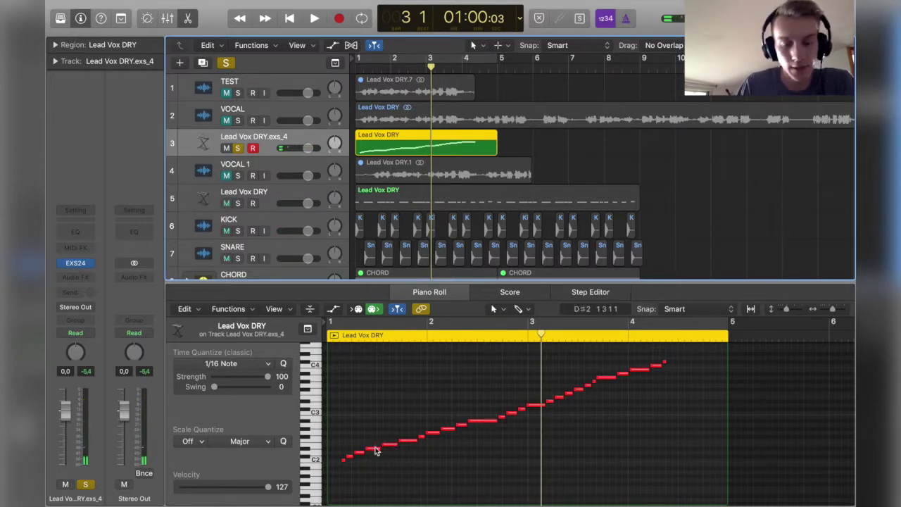
- Audition individual trigger notes of the Lead Vox DRY.exs_4 region in the Piano Roll, and unsolo the track
click(374, 451)
click(390, 443)
click(411, 441)
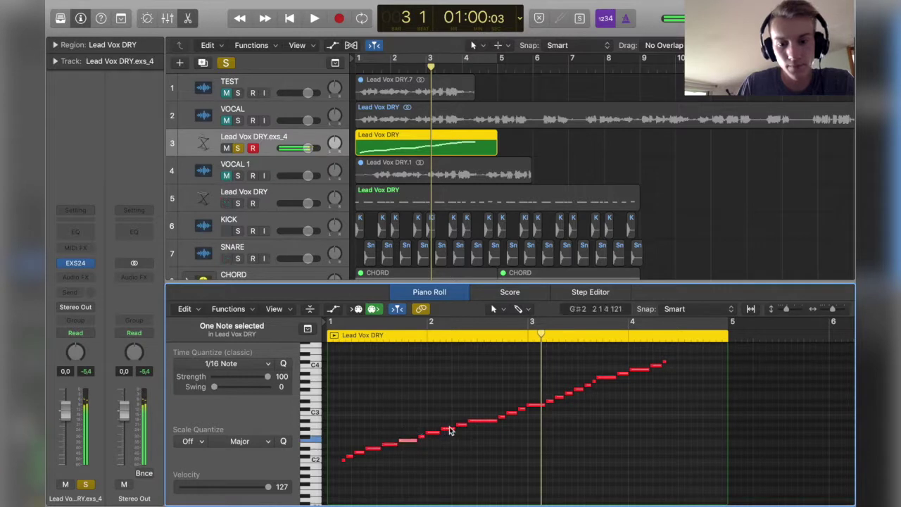
click(473, 422)
click(488, 421)
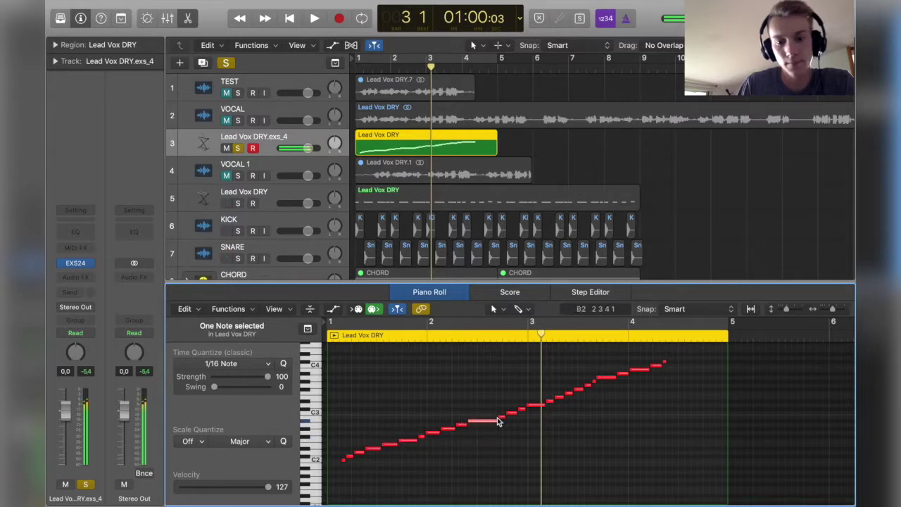
click(502, 418)
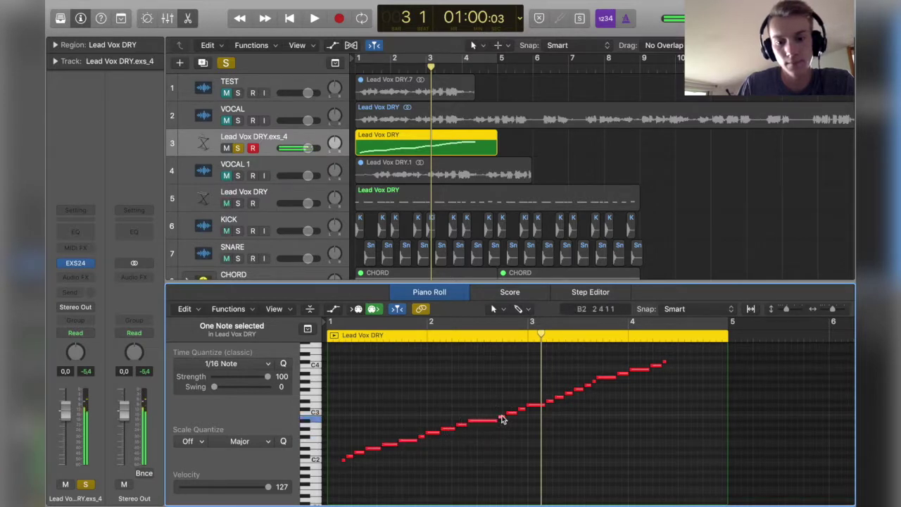
click(238, 147)
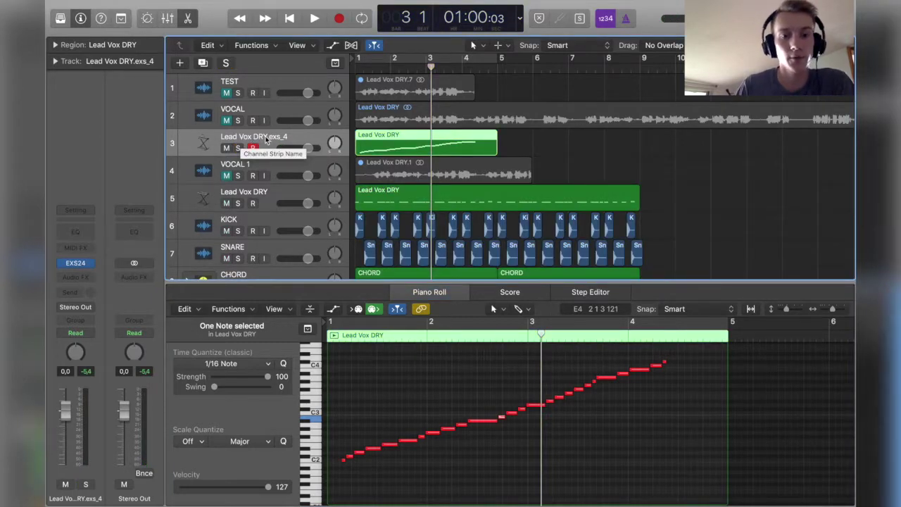
- Bypass the Channel EQ, SilverVerb, St-Delay and Compressor on the earlier Lead Vox DRY sampler track
click(257, 197)
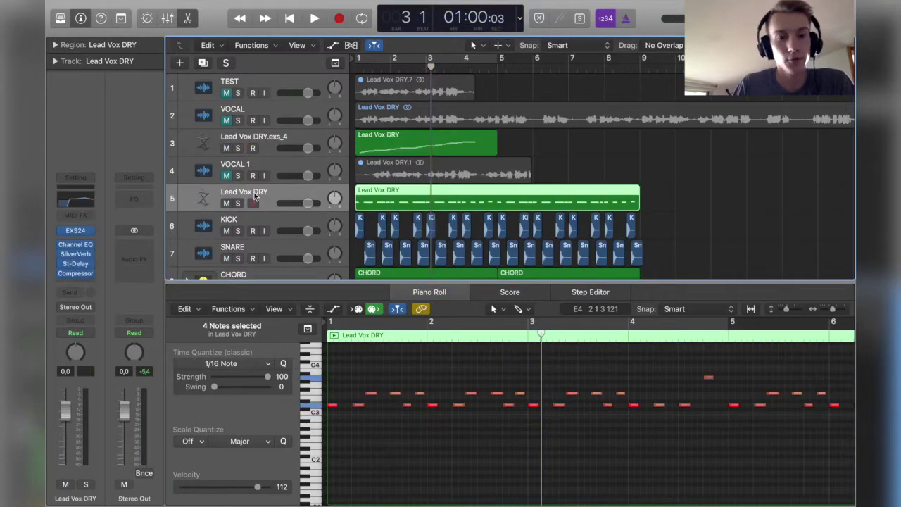
click(71, 248)
click(70, 271)
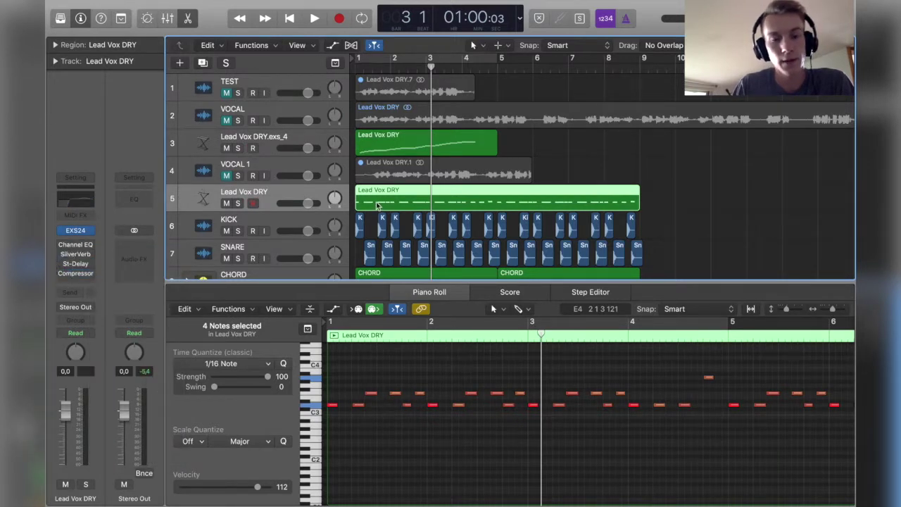
- Solo the Lead Vox DRY track and play its full note pattern from the start
click(238, 203)
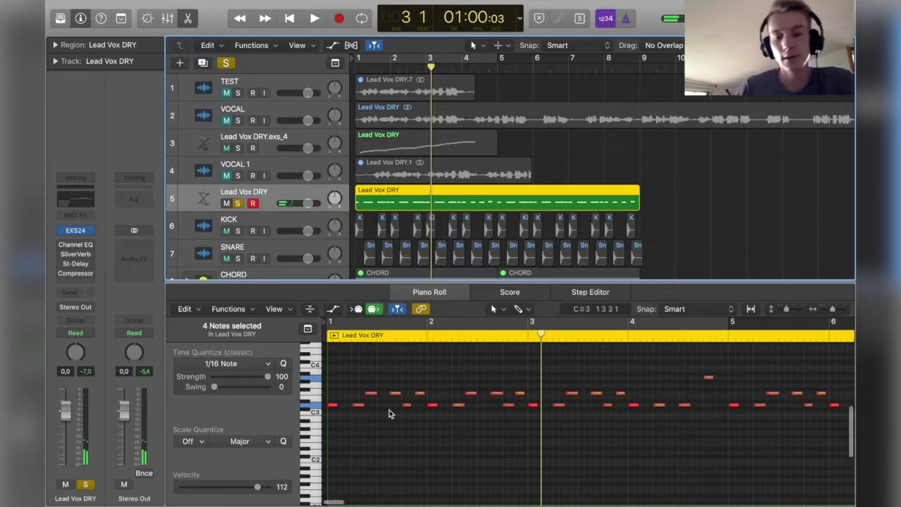
scroll(391, 414, down, 5)
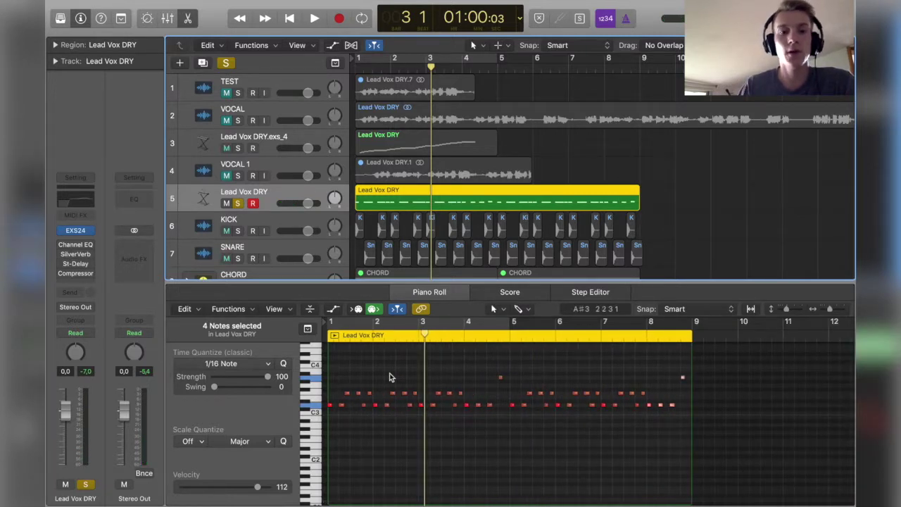
key(Return)
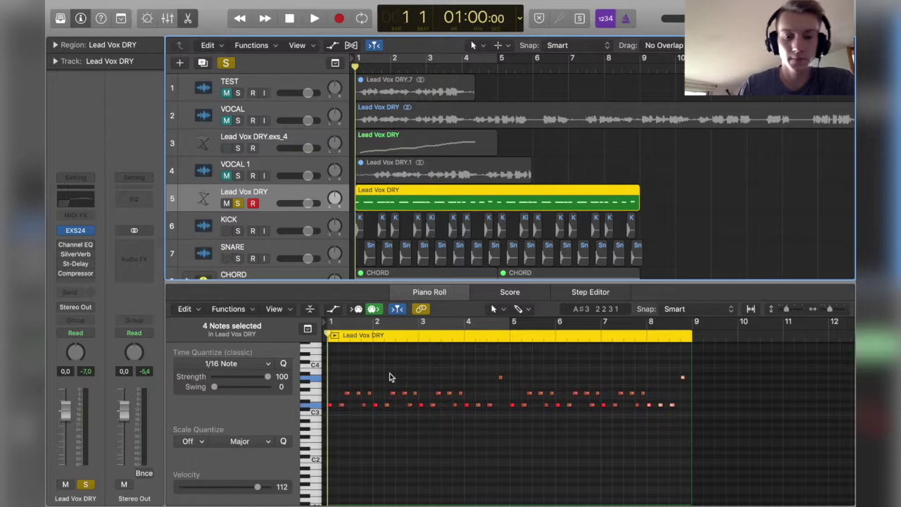
key(space)
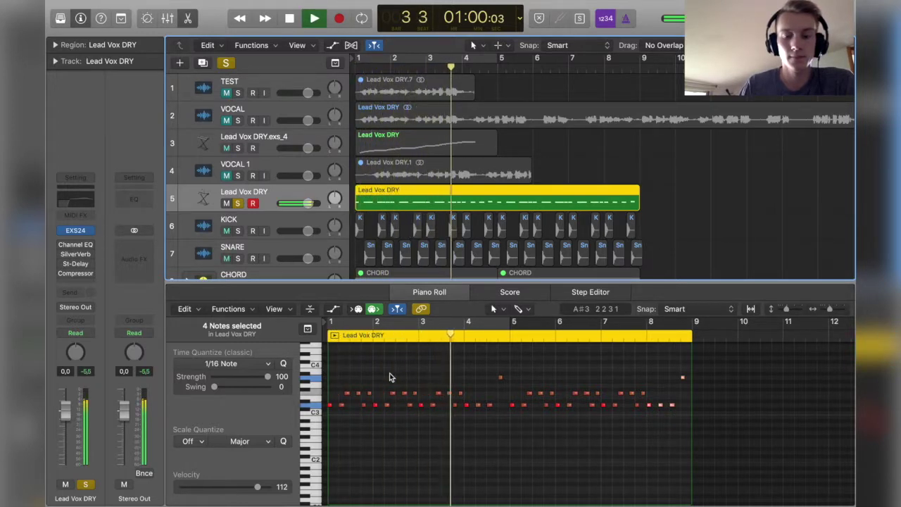
key(space)
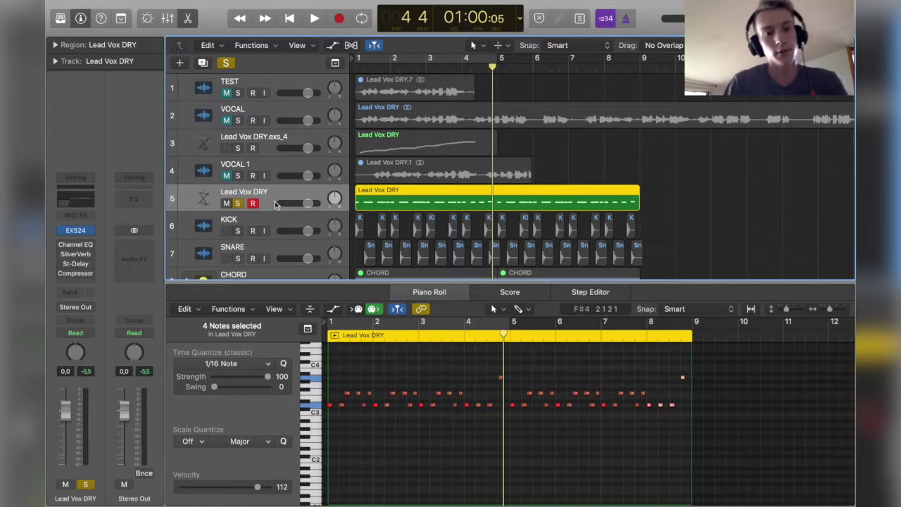
- Examine the Channel EQ curve on the Lead Vox DRY track and return the playhead to the start
click(76, 245)
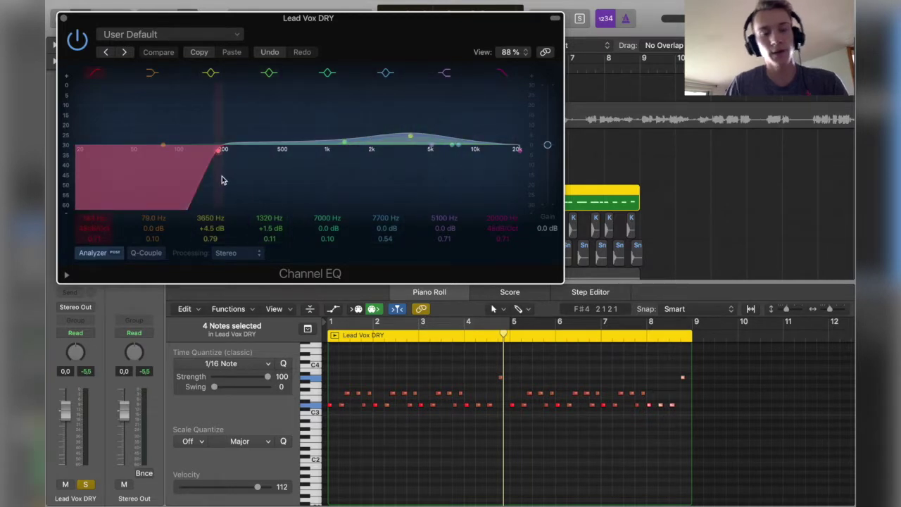
click(63, 20)
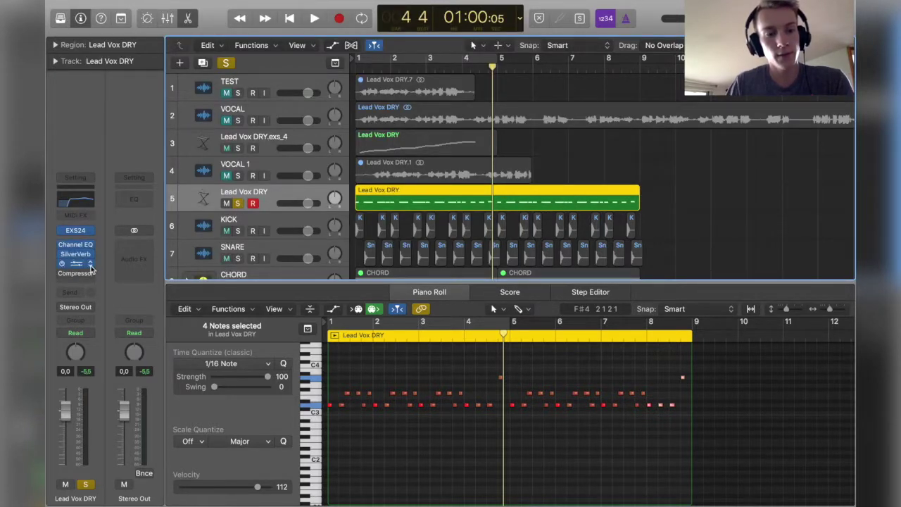
key(Return)
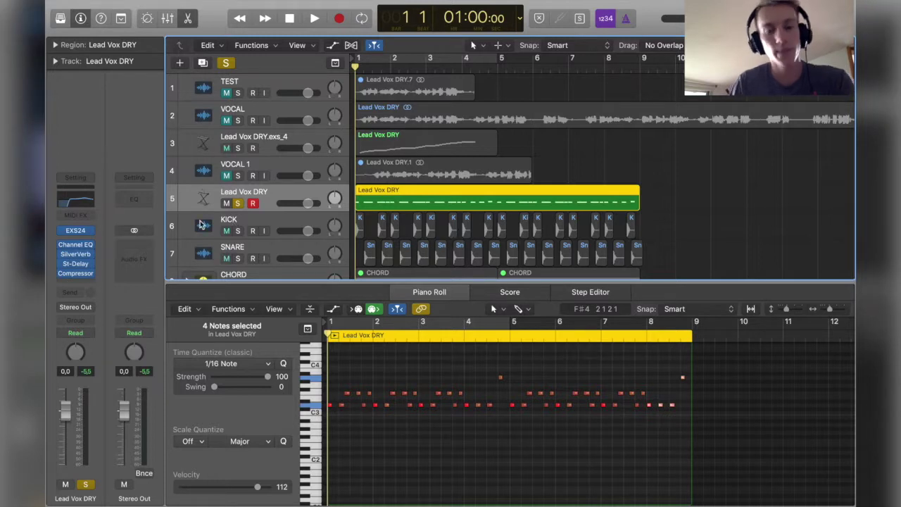
- Bypass all four audio effects on the soloed Lead Vox DRY track and play the dry vocal chops
click(64, 245)
click(64, 254)
click(65, 264)
click(62, 273)
click(63, 273)
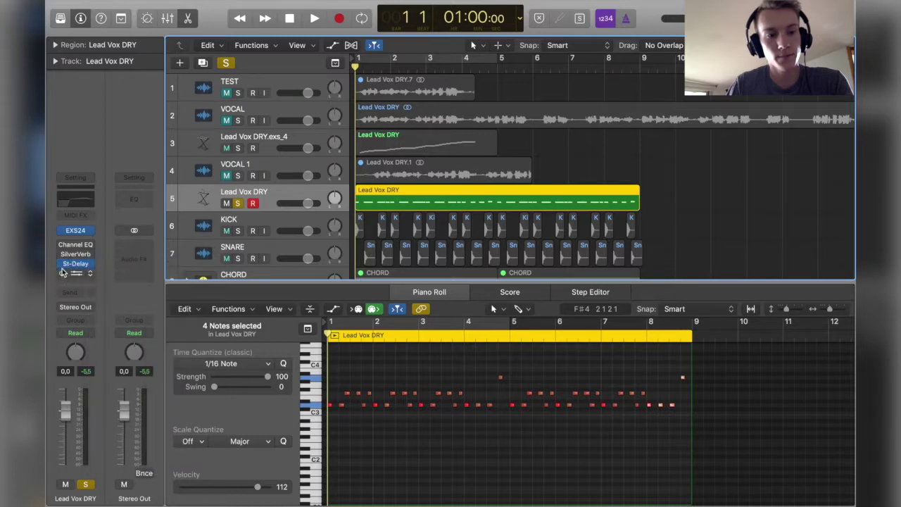
click(63, 263)
key(space)
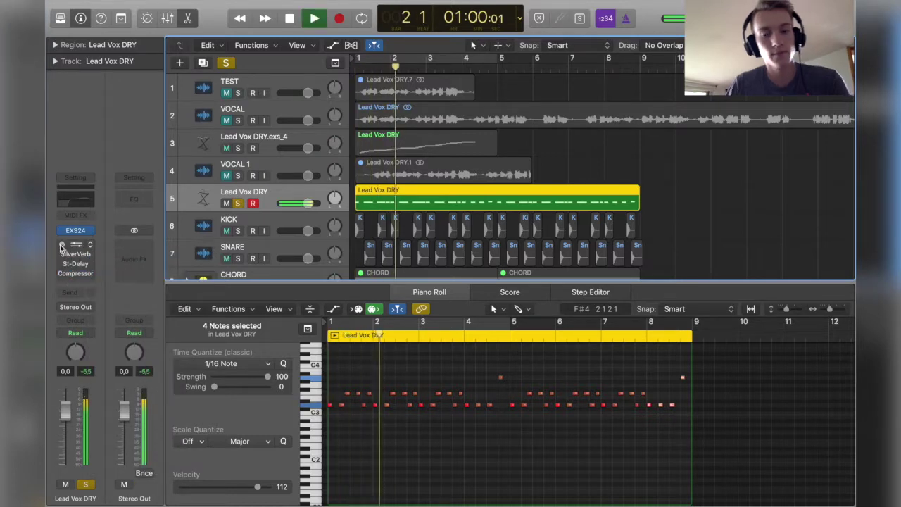
key(space)
- Re-enable Channel EQ, SilverVerb, St-Delay and Compressor on Lead Vox DRY and play the processed chops from the start
click(62, 246)
click(63, 257)
click(63, 255)
click(62, 263)
key(Return)
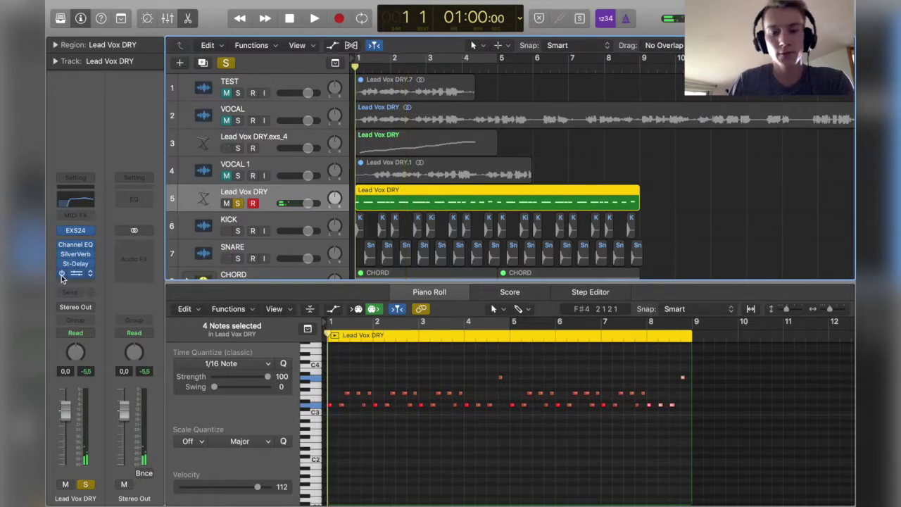
key(space)
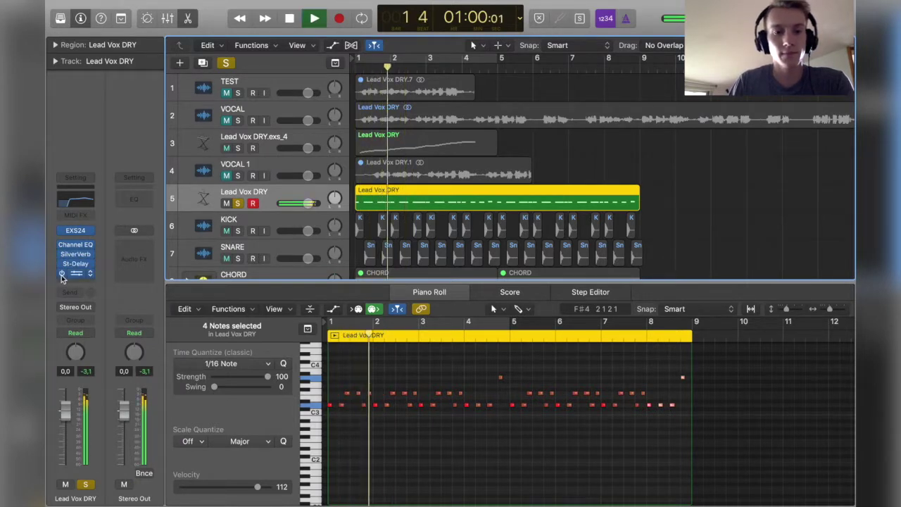
key(space)
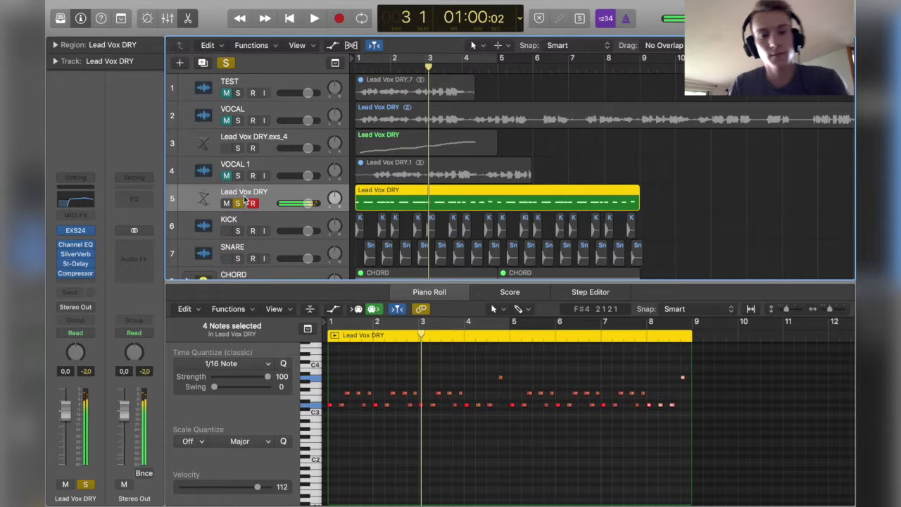
- Unsolo the Lead Vox DRY track and close the Piano Roll editor
click(238, 203)
key(e)
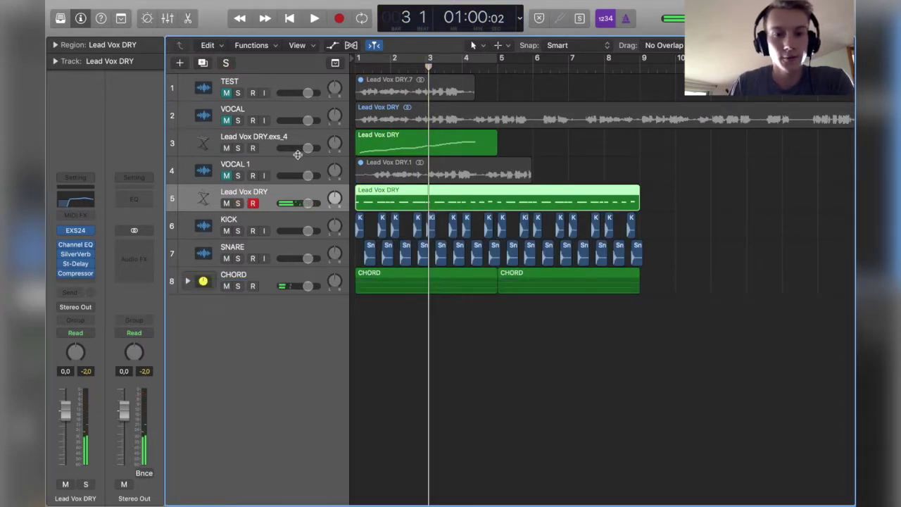
click(268, 227)
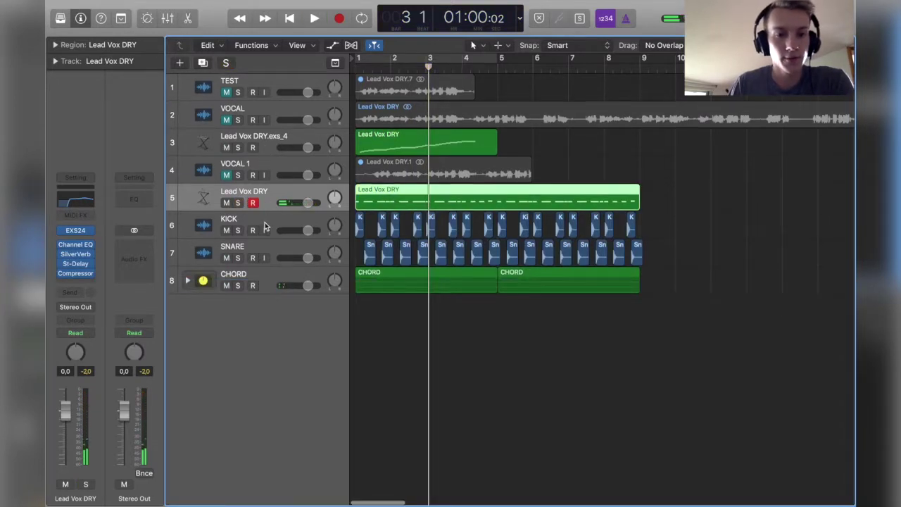
- Solo the KICK, SNARE and CHORD tracks, play the backing from the start, and unsolo all three
click(241, 251)
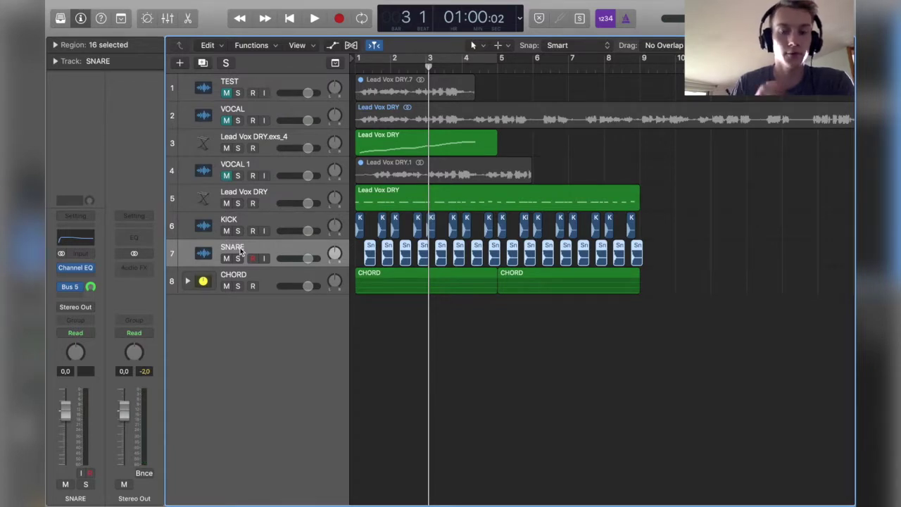
drag(237, 230, 238, 286)
key(space)
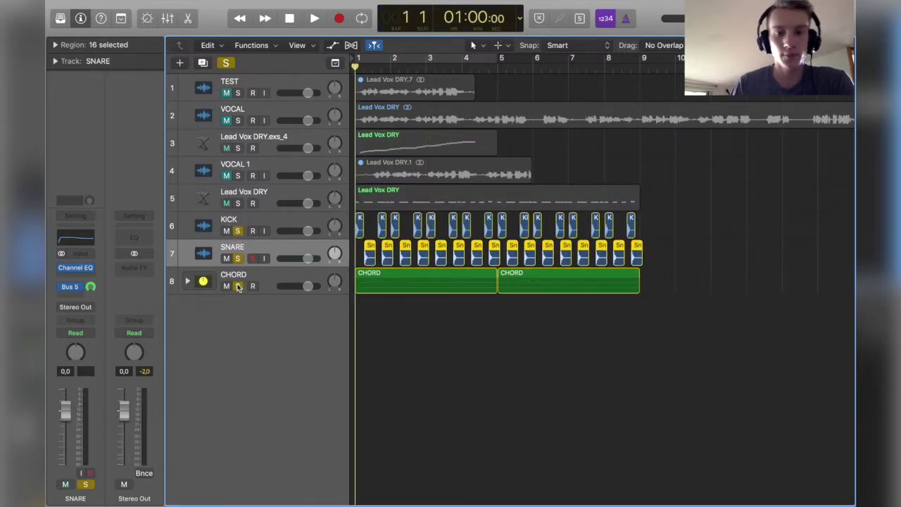
key(space)
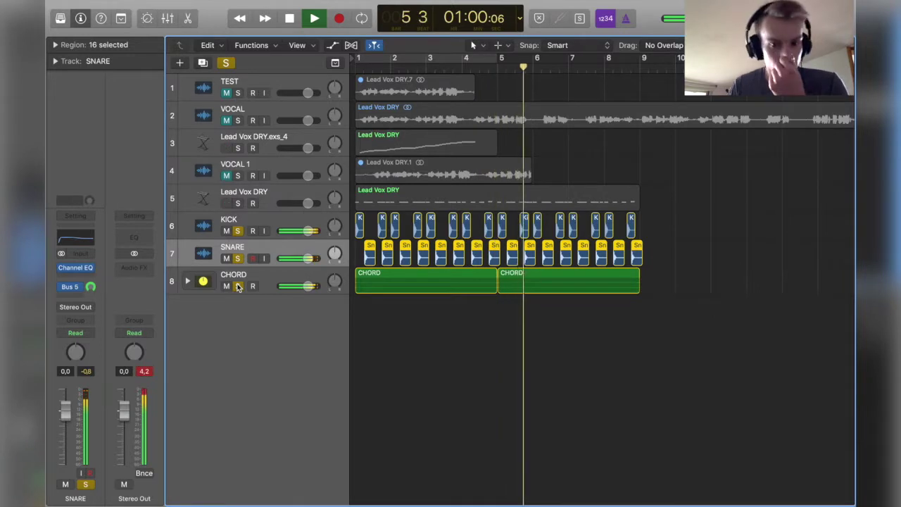
key(space)
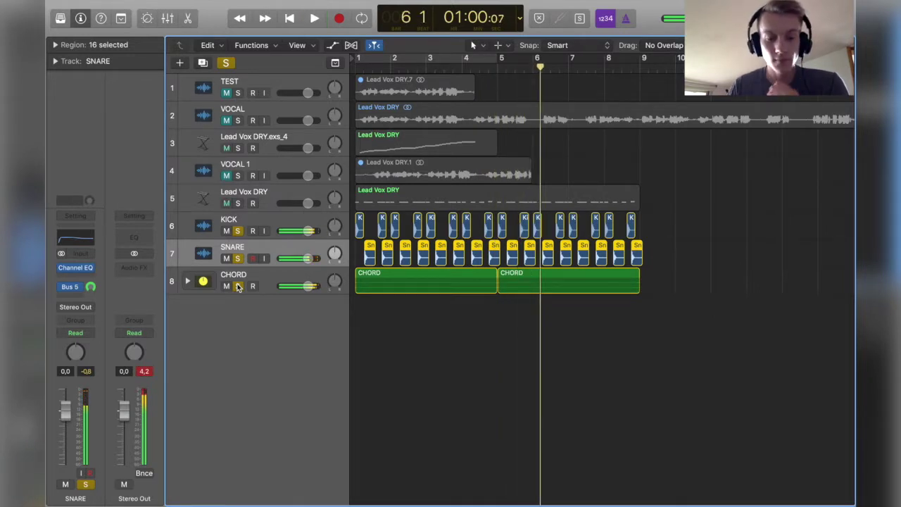
click(237, 231)
click(237, 259)
click(237, 286)
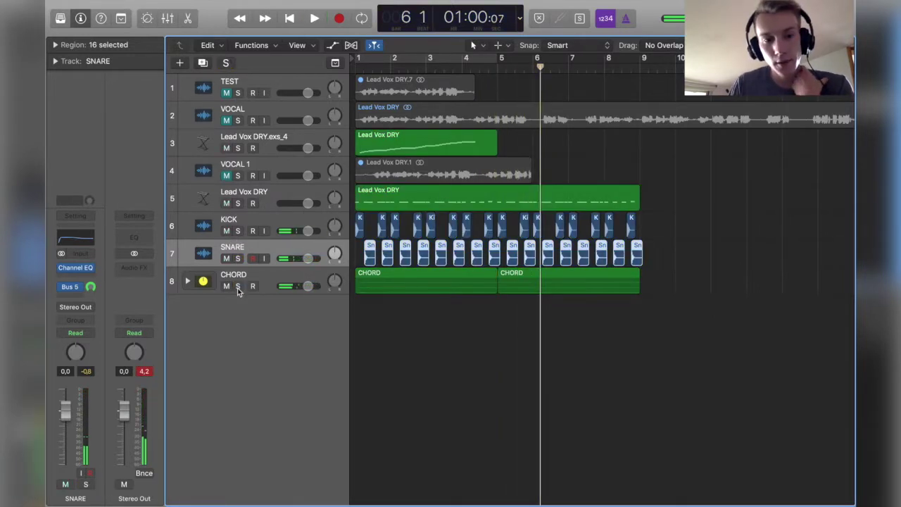
- Mute the Lead Vox DRY.exs_4 track and play the full arrangement with the Lead Vox DRY chops from the start
click(243, 203)
click(227, 148)
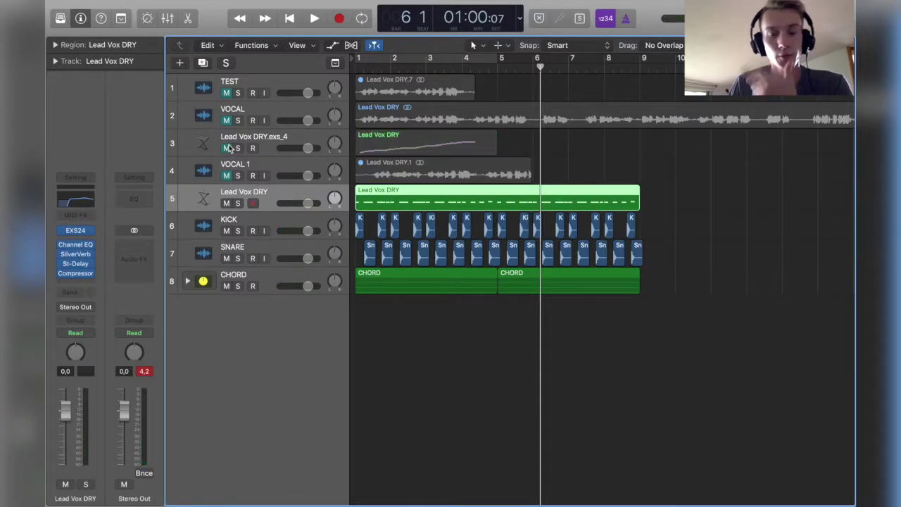
key(Return)
key(space)
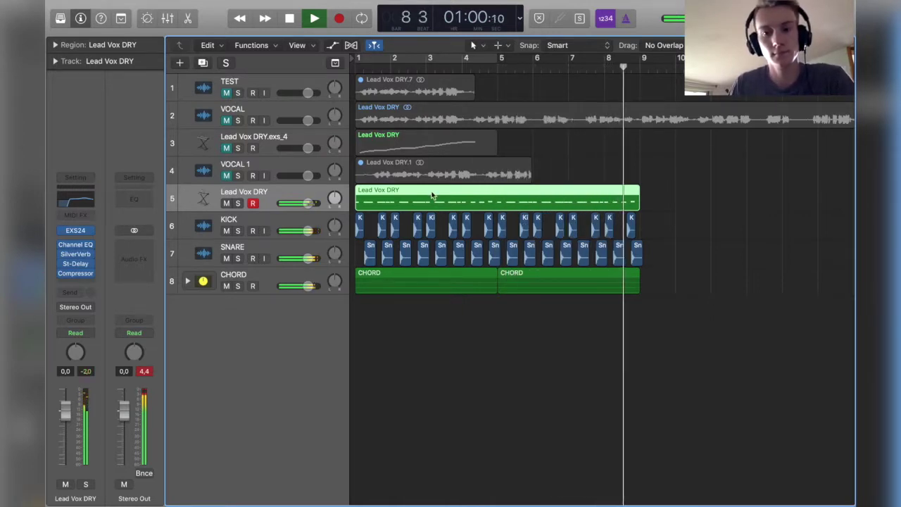
key(space)
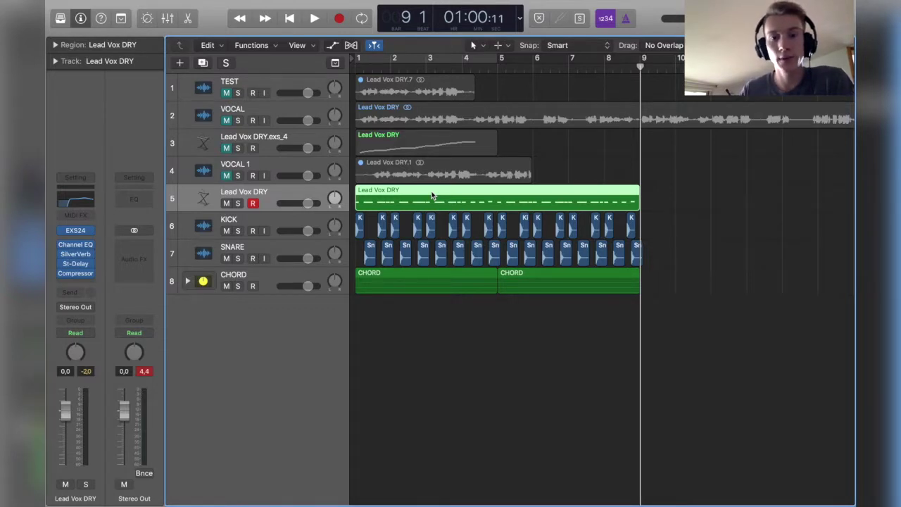
- Open the Lead Vox DRY sampler track's eight-bar MIDI region in the Piano Roll
click(385, 108)
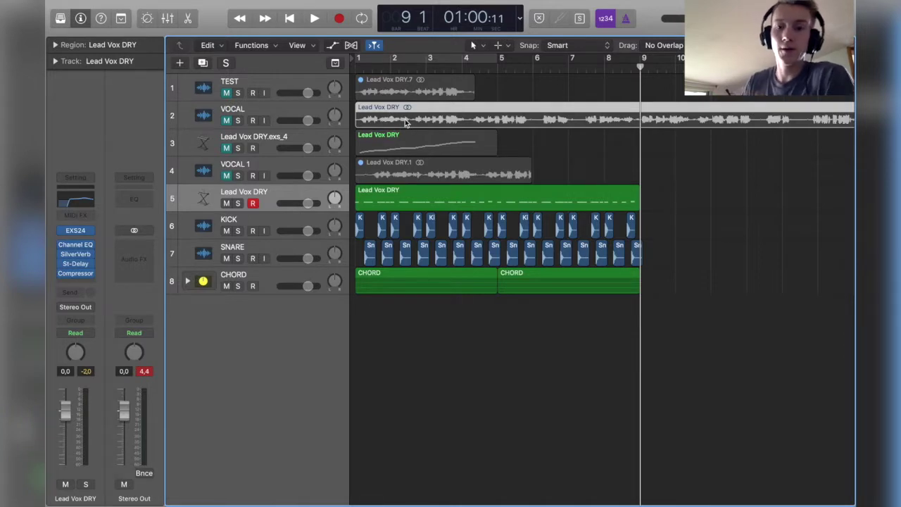
double_click(439, 284)
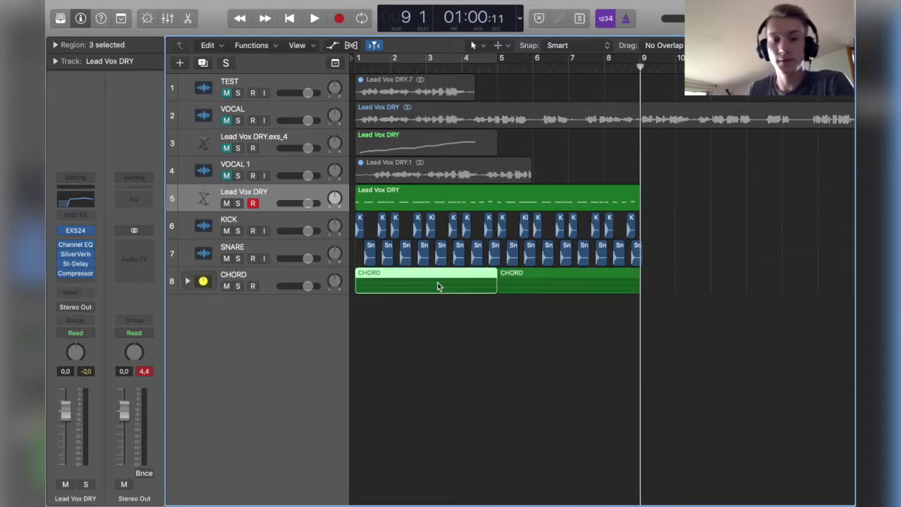
double_click(413, 204)
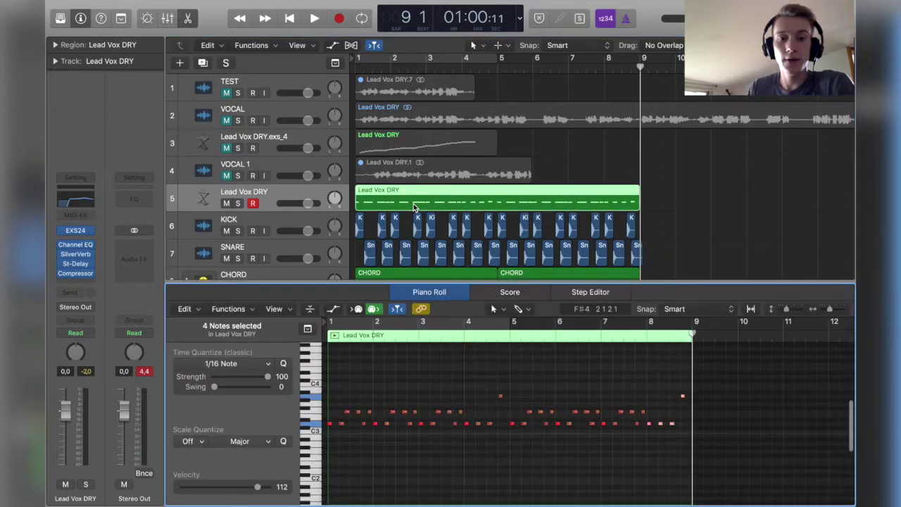